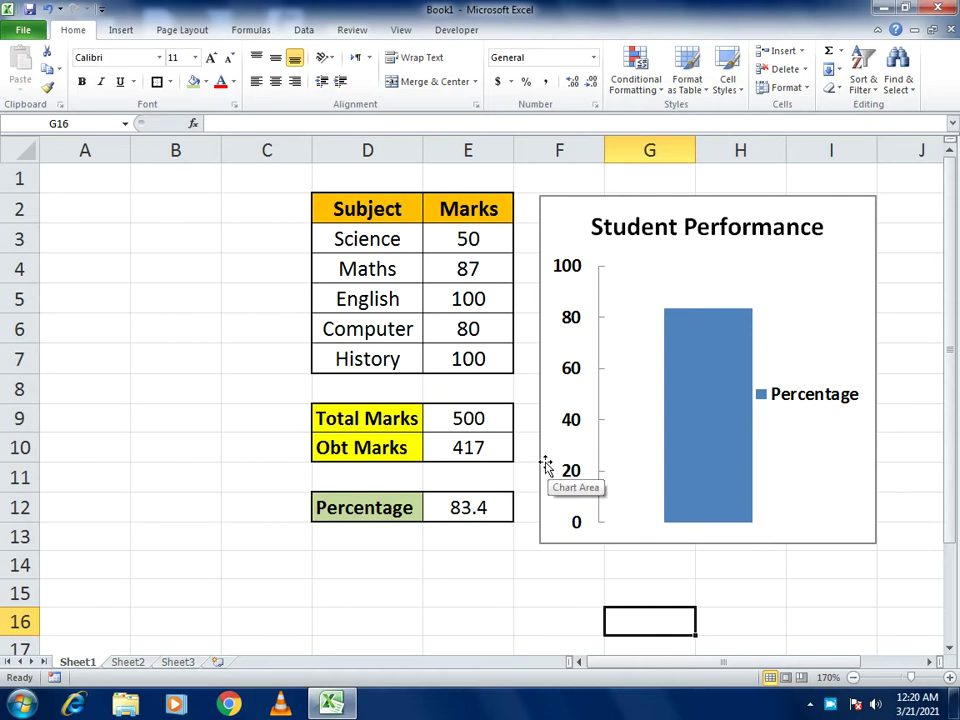
# Change the Science mark to 100 and English to 70, raising the percentage to 87.4
pyautogui.moveTo(688, 386)
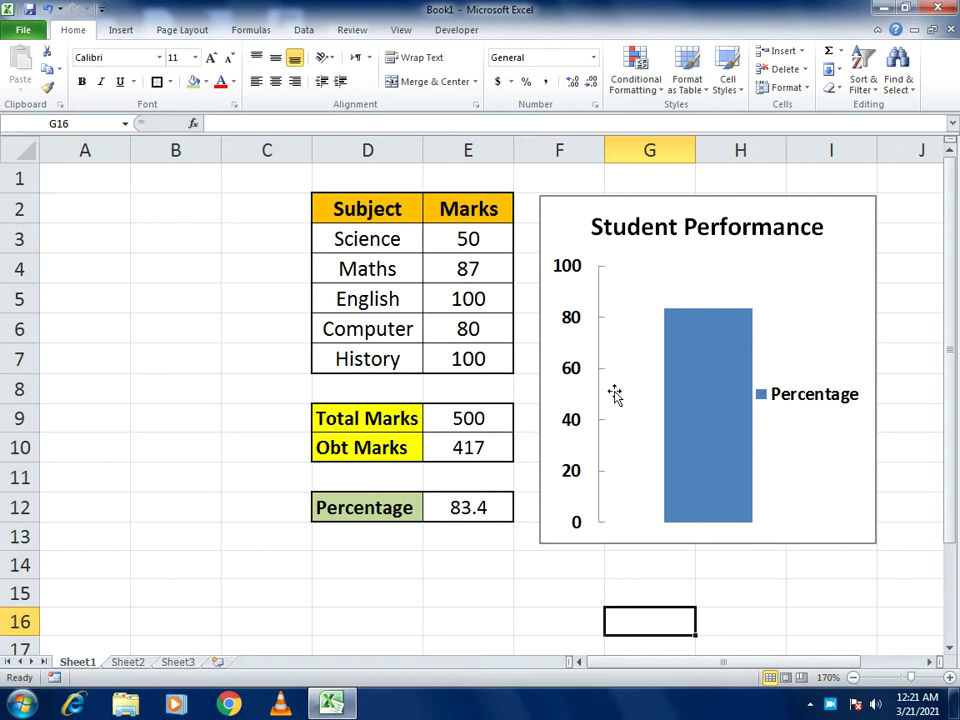
pyautogui.moveTo(720, 460)
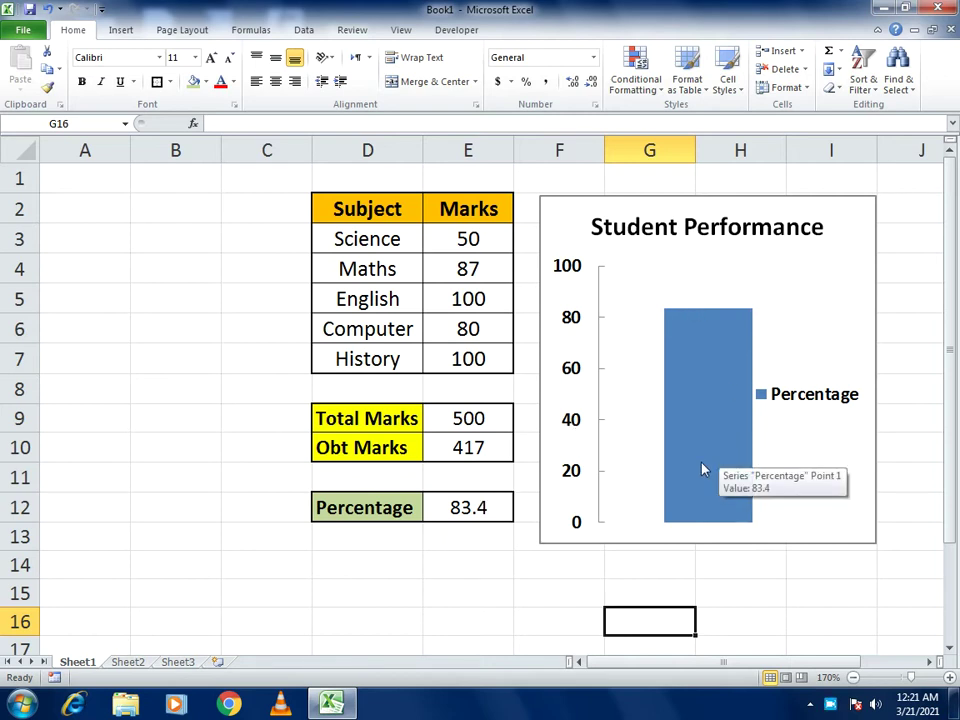
pyautogui.click(449, 245)
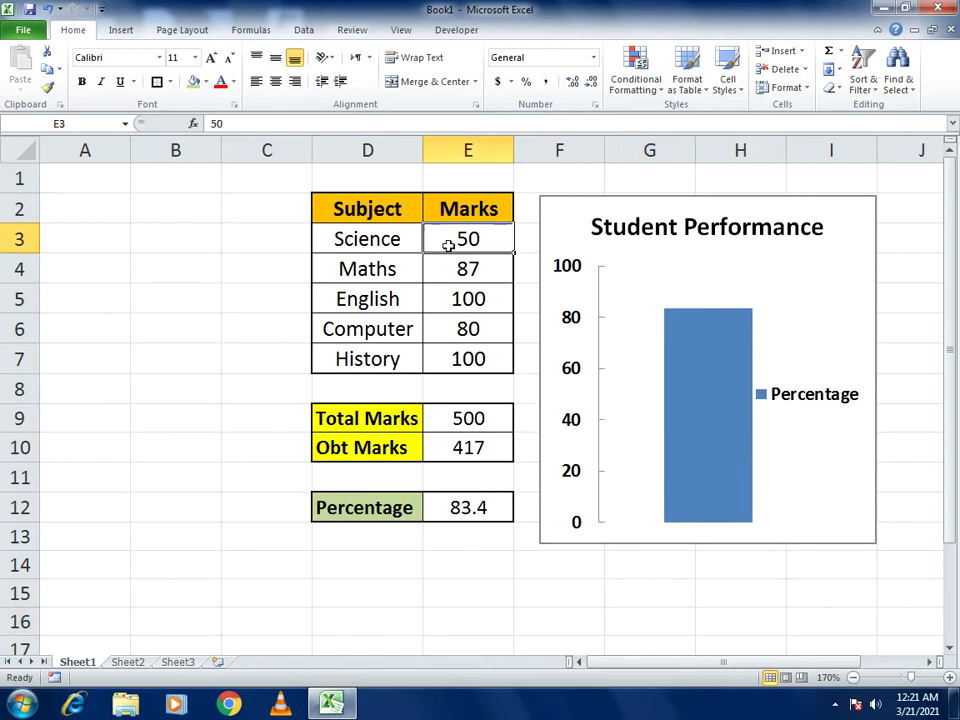
pyautogui.moveTo(720, 370)
pyautogui.write('10')
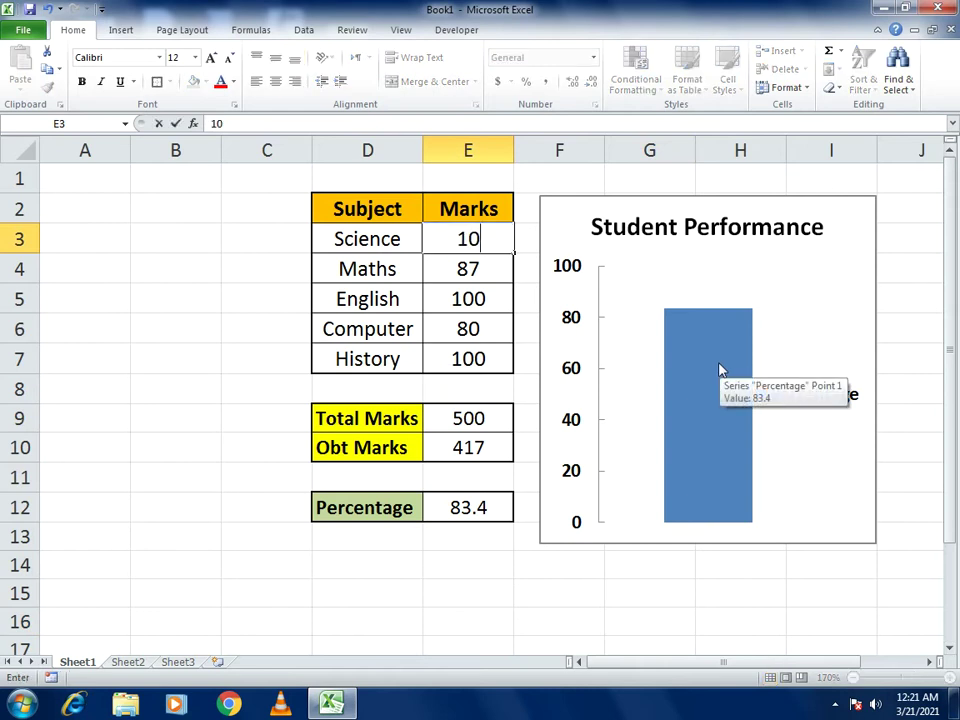
pyautogui.write('0')
pyautogui.press('Return')
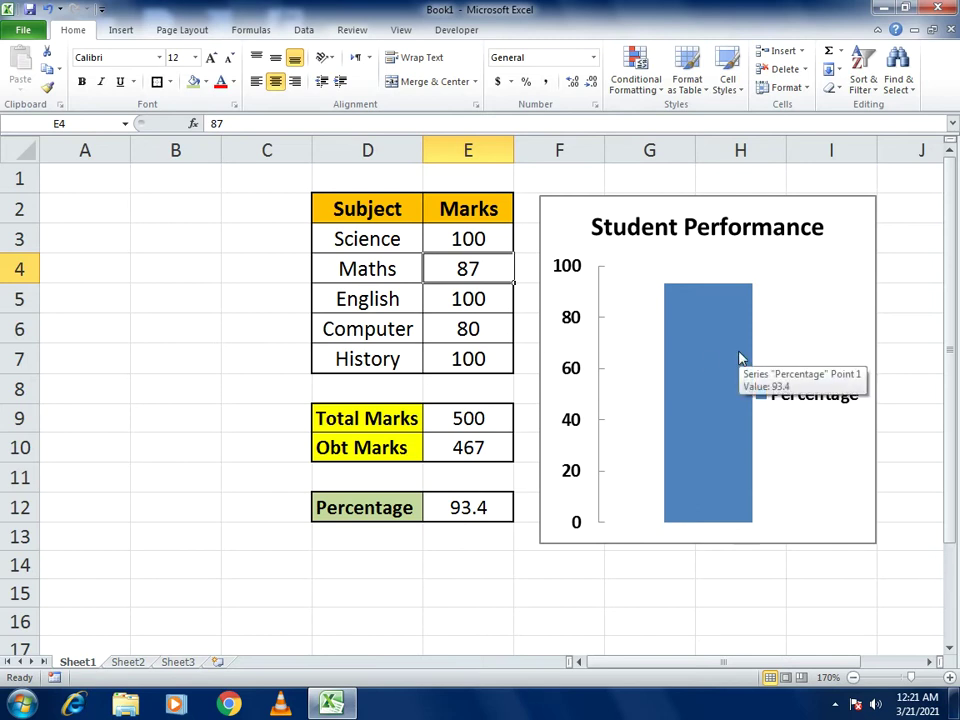
pyautogui.click(495, 299)
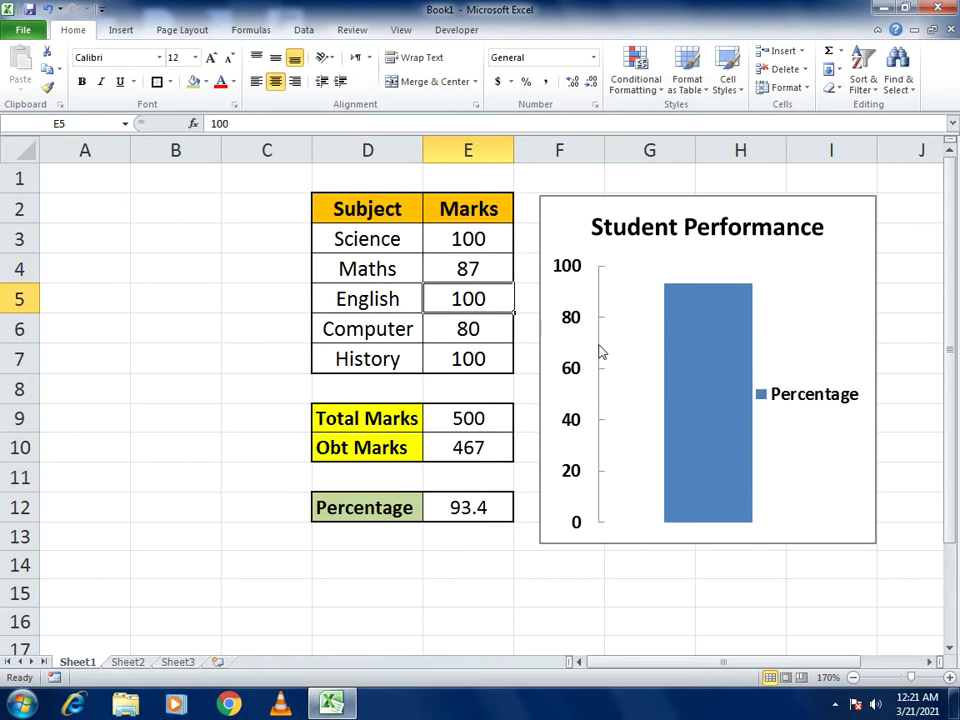
pyautogui.write('70')
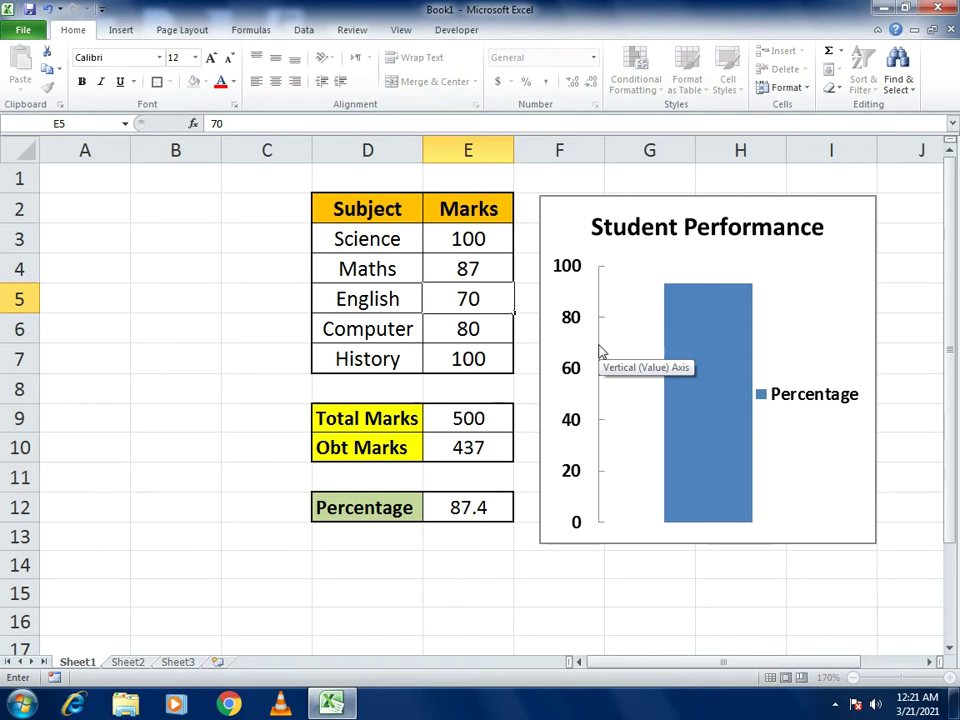
pyautogui.press('Return')
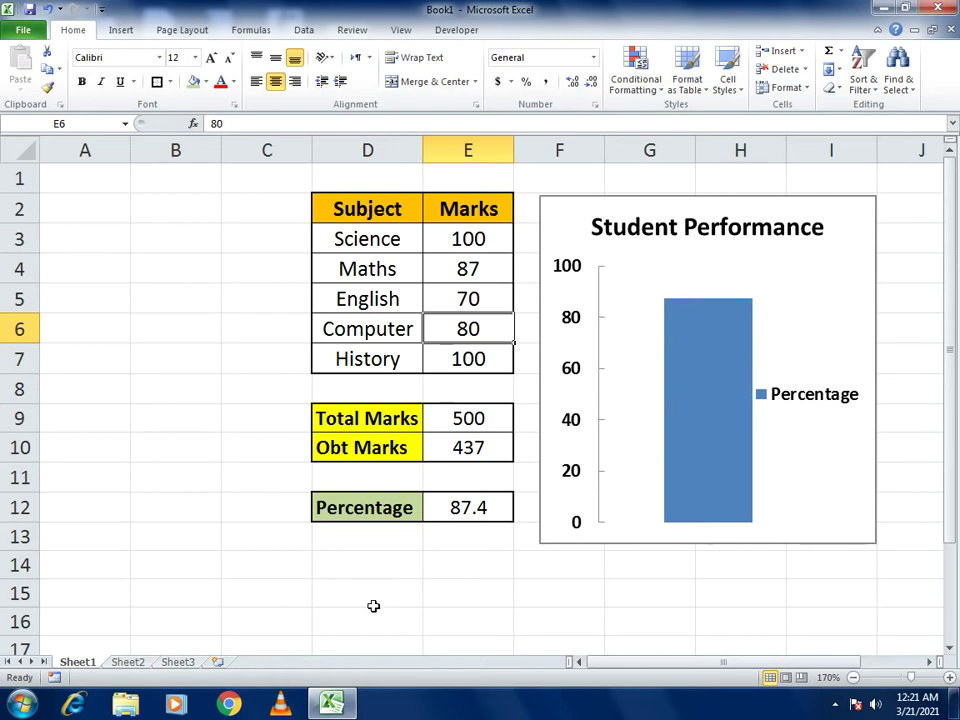
# Switch to Sheet2 and zoom in to 170%
pyautogui.click(127, 663)
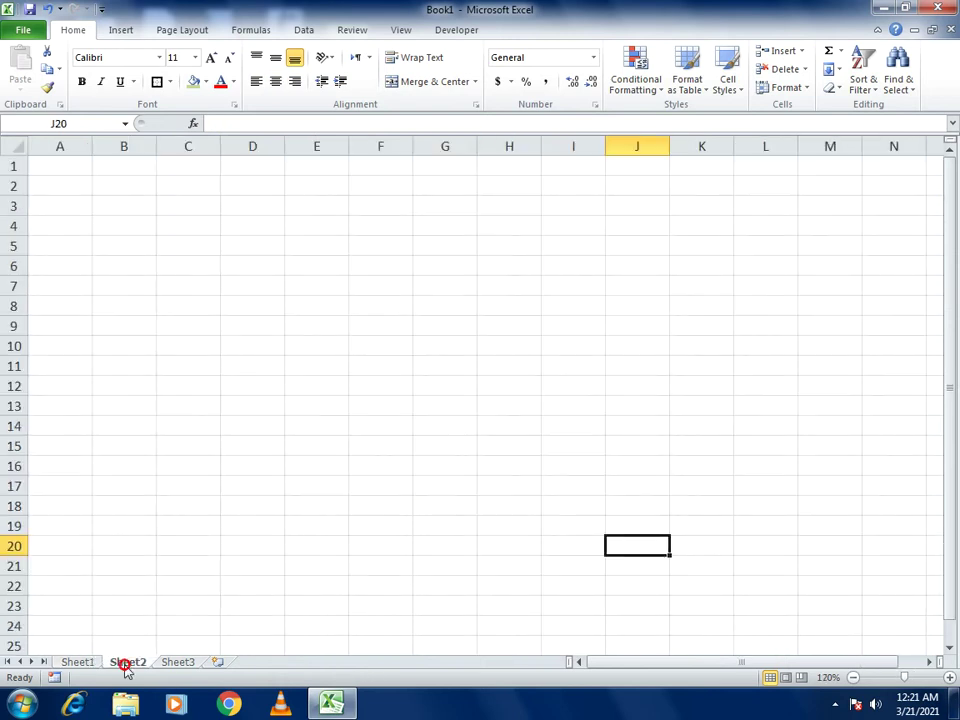
pyautogui.click(950, 678)
pyautogui.click(950, 678)
pyautogui.click(950, 678)
pyautogui.click(950, 678)
pyautogui.click(950, 678)
# Enter the headings Subject in E6 and Marks in F6
pyautogui.click(364, 234)
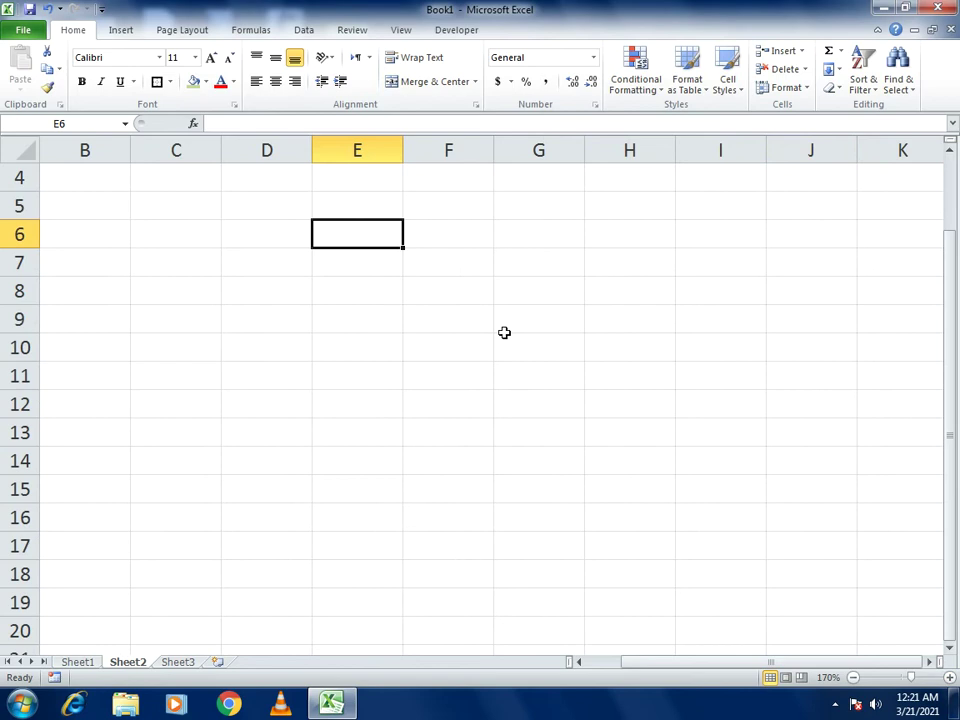
pyautogui.write('Subject')
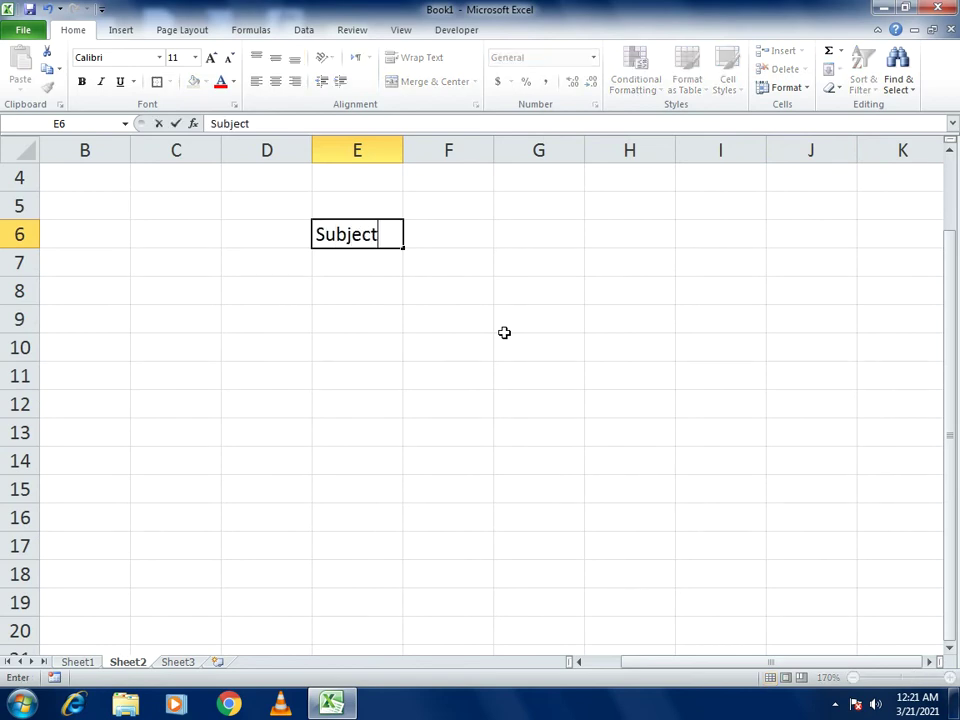
pyautogui.press('Tab')
pyautogui.write('Marks')
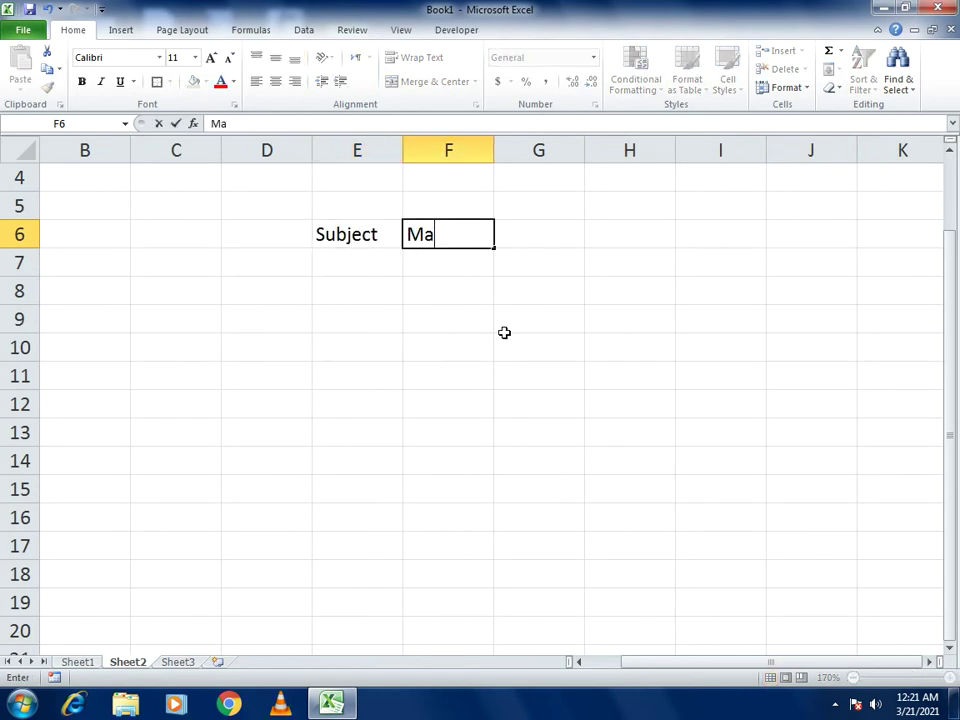
pyautogui.press('Return')
# List Science, English, Computer, History and Maths under the Subject heading
pyautogui.press('Left')
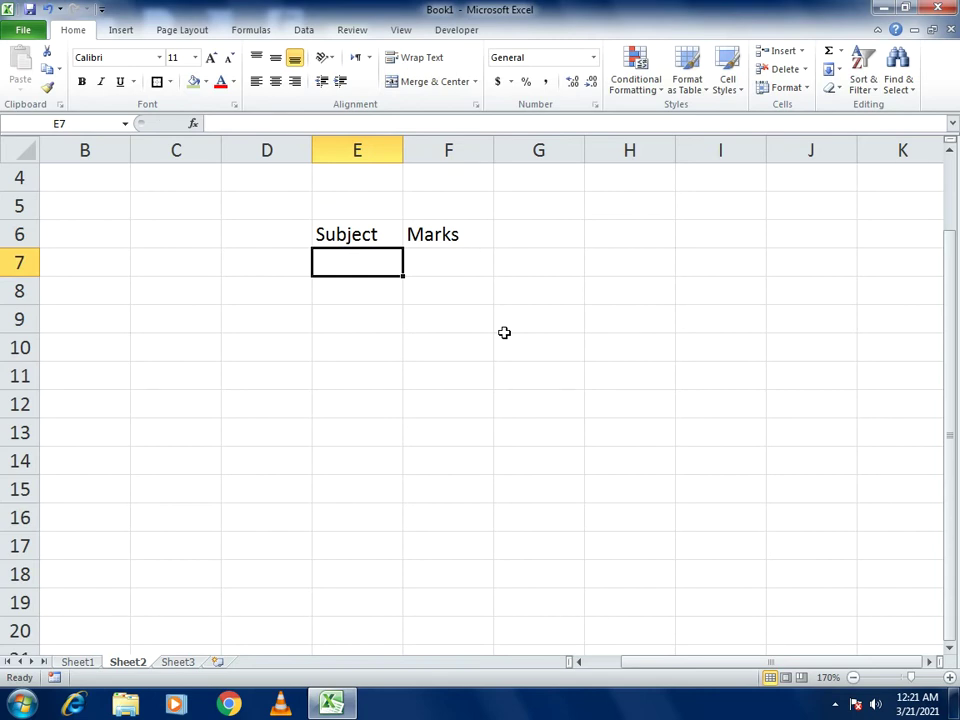
pyautogui.write('Science')
pyautogui.press('Return')
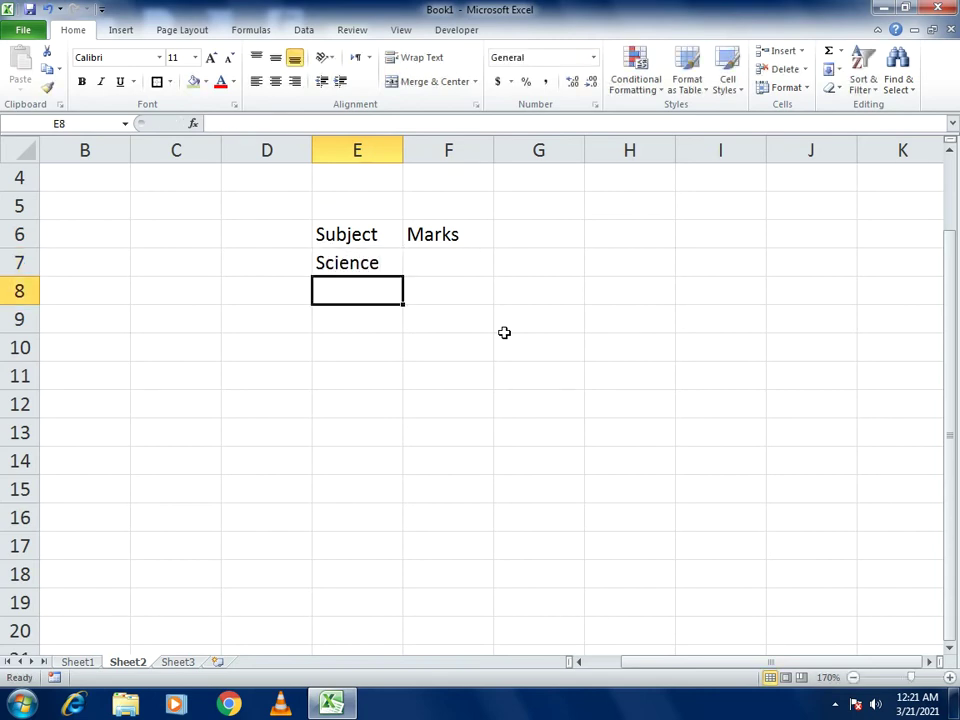
pyautogui.write('English')
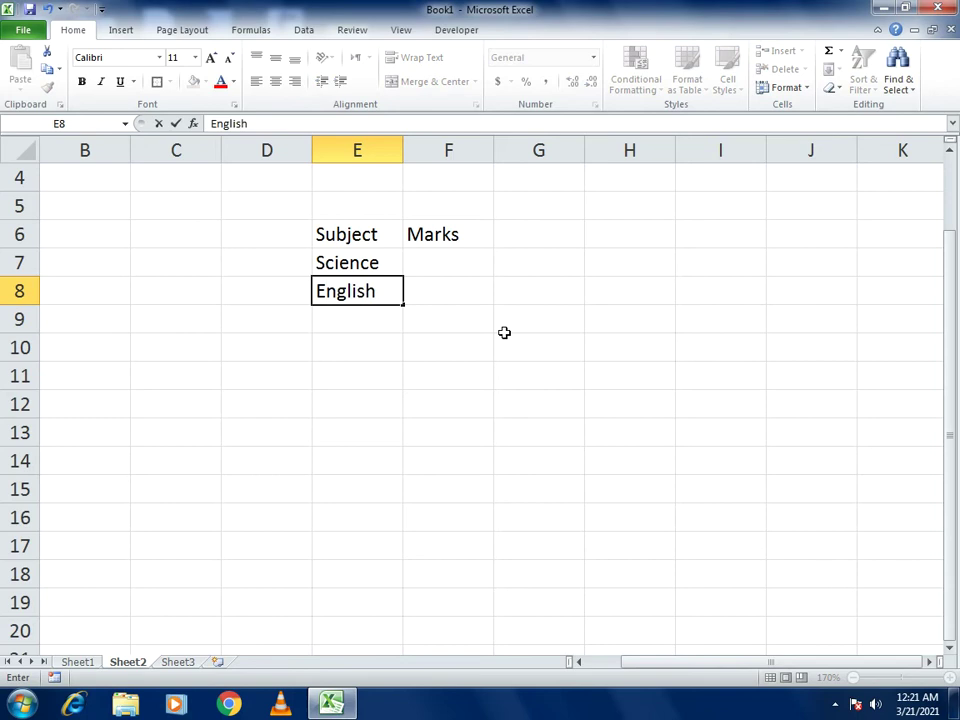
pyautogui.press('Return')
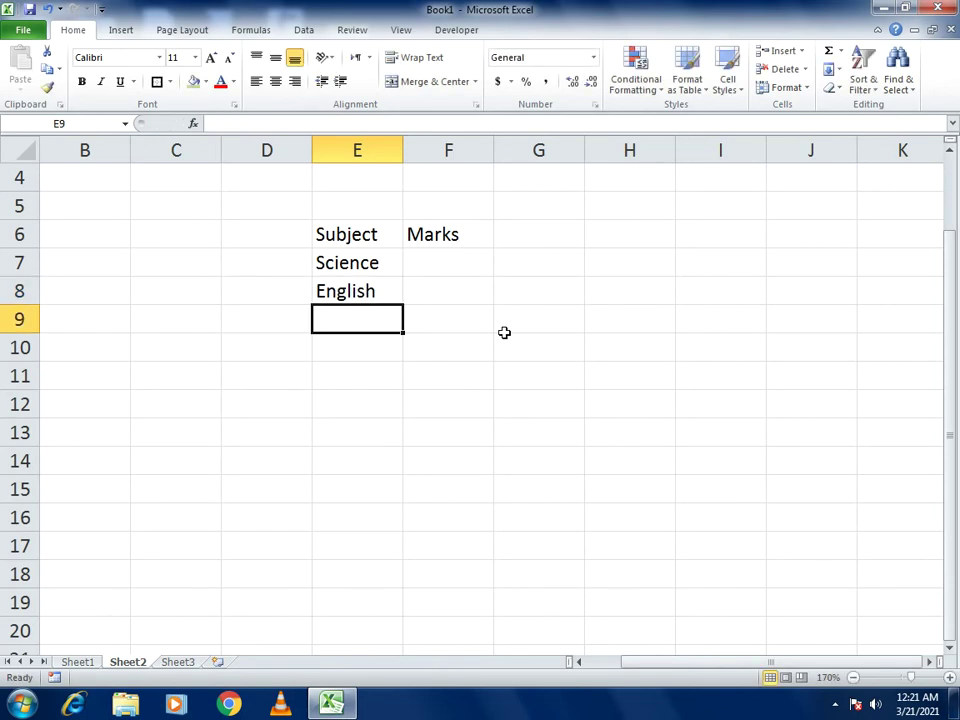
pyautogui.write('Computer')
pyautogui.press('Return')
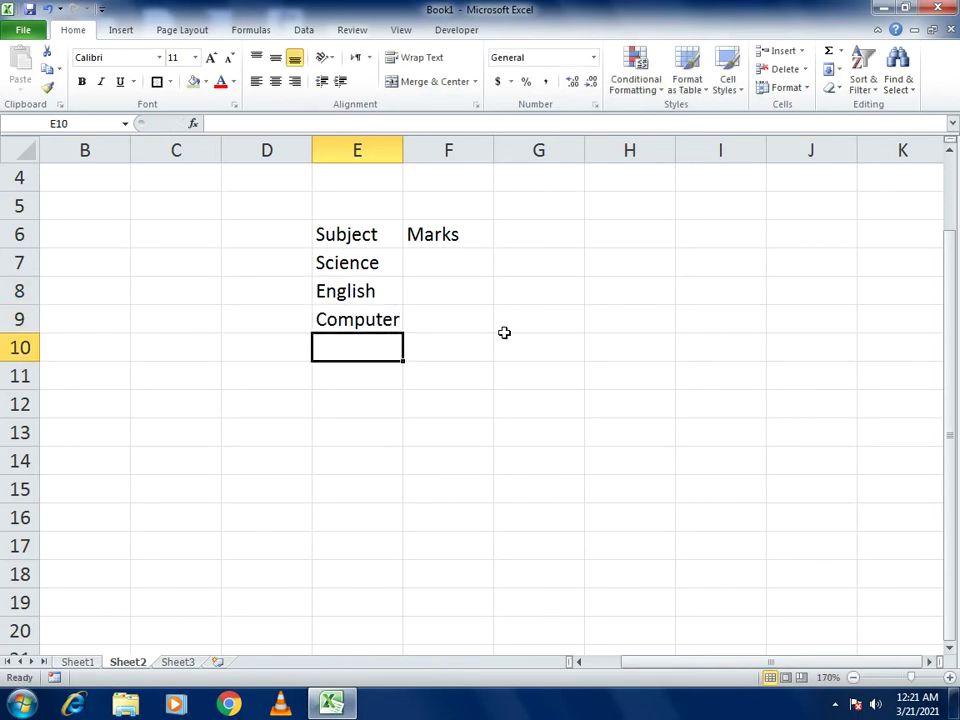
pyautogui.write('History')
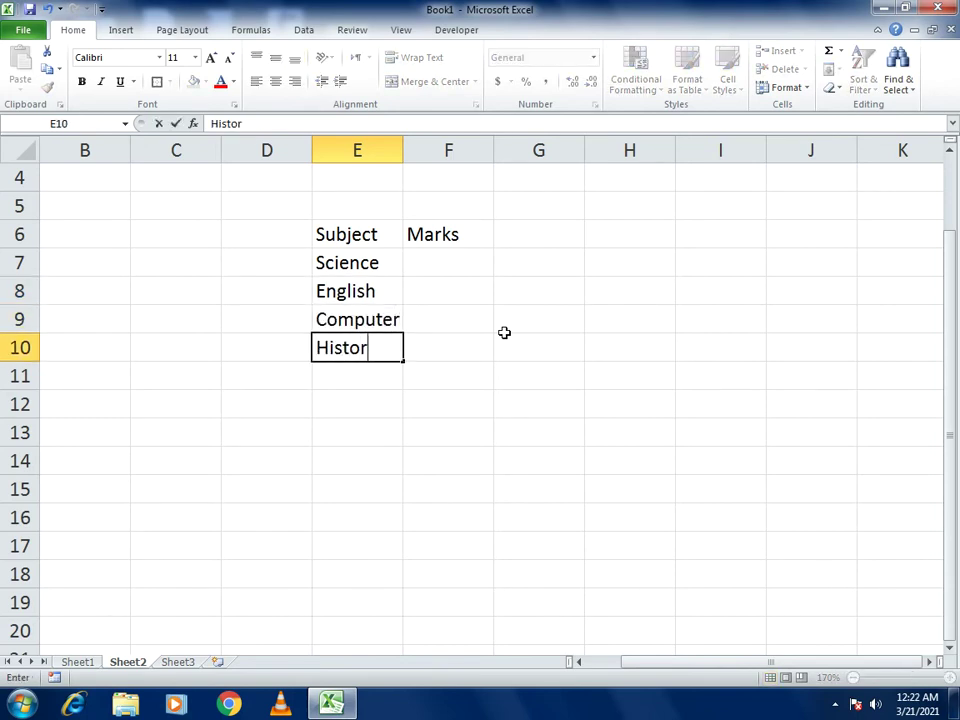
pyautogui.press('Return')
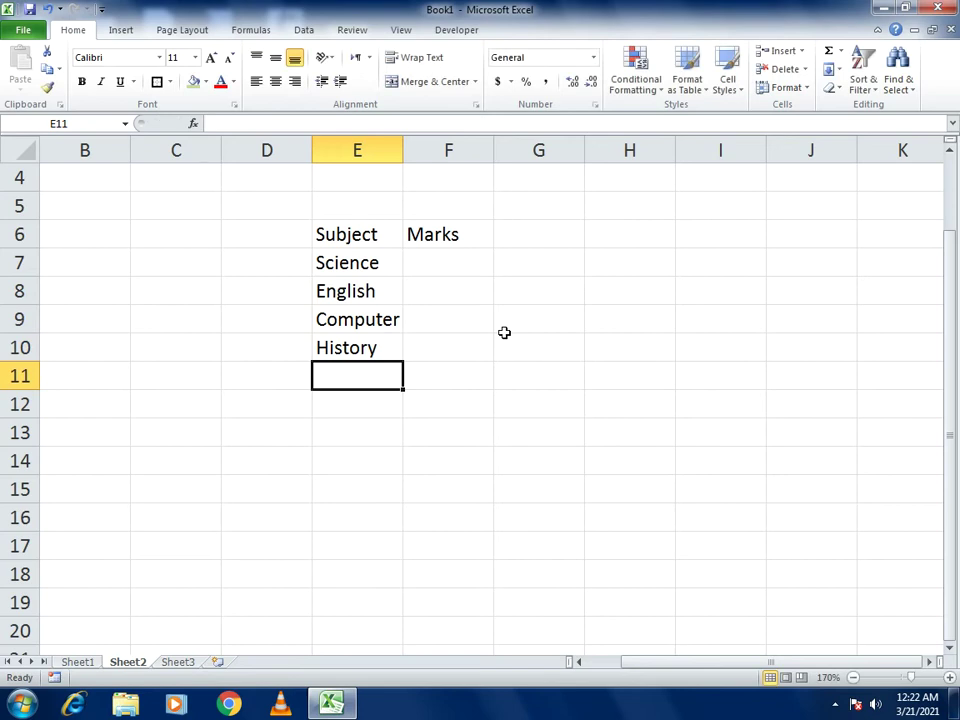
pyautogui.write('Maths')
pyautogui.press('Return')
pyautogui.press('Return')
# Add the labels Total Marks, Obt. Marks and Percentage below the subjects
pyautogui.write('TOt')
pyautogui.press('BackSpace')
pyautogui.press('BackSpace')
pyautogui.write('otal ')
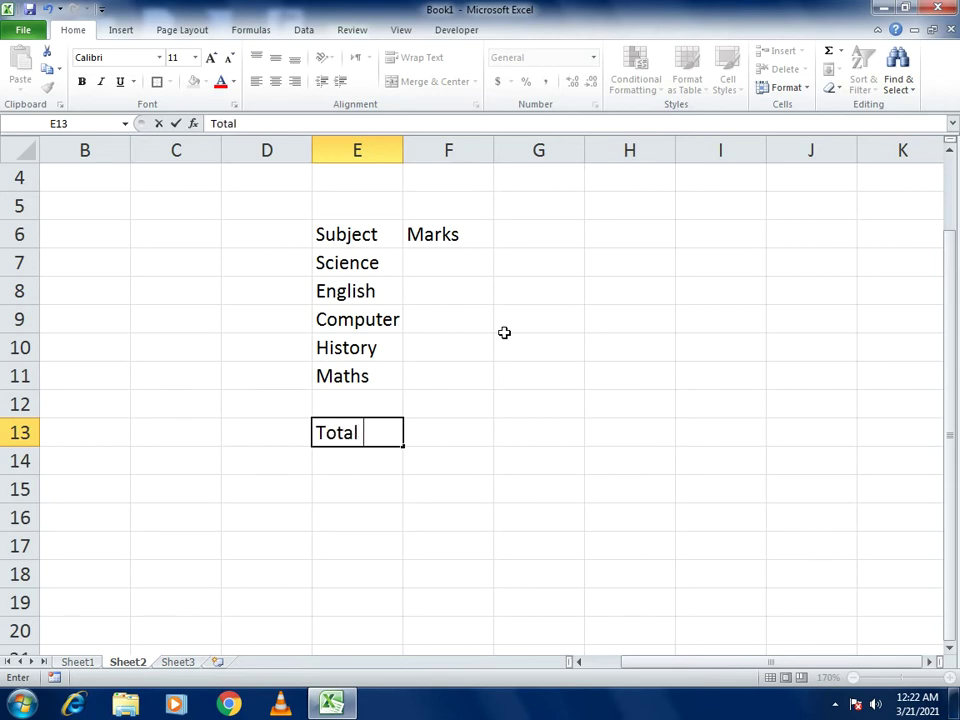
pyautogui.write('Marks')
pyautogui.press('Return')
pyautogui.write('Obt. Marks')
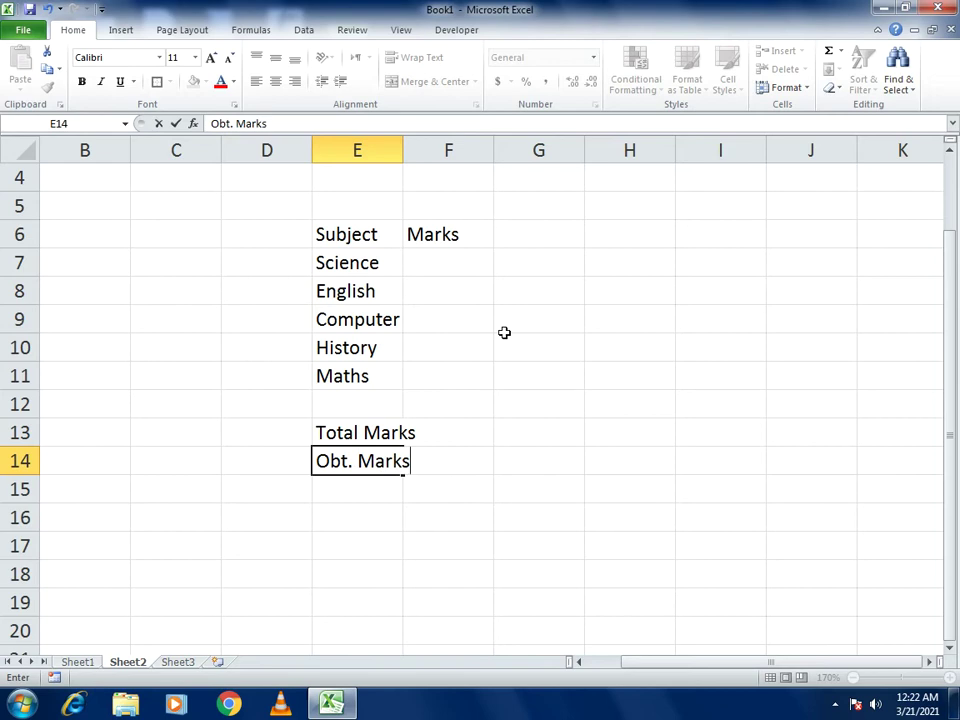
pyautogui.press('Return')
pyautogui.press('Return')
pyautogui.write('Percentage')
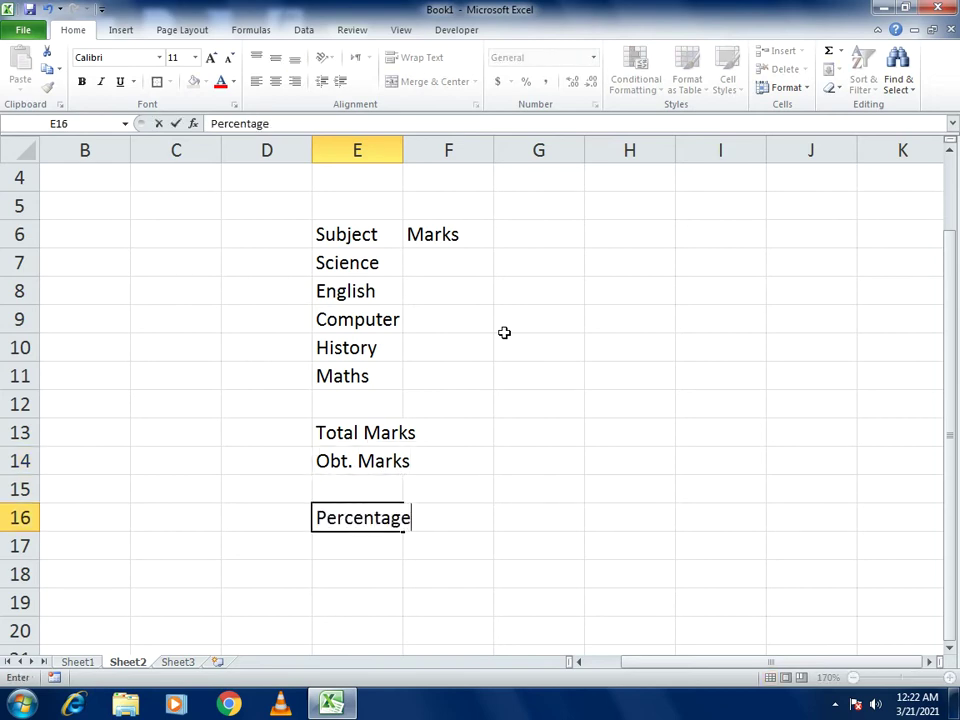
pyautogui.press('Tab')
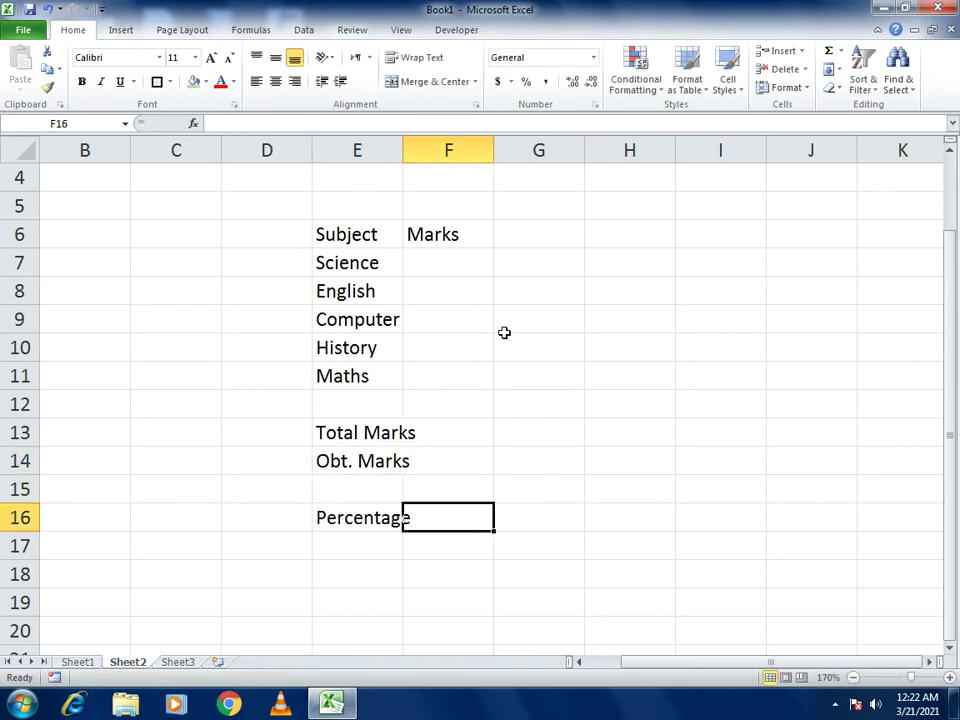
# Apply All Borders to the subject and marks block E6:F11
pyautogui.moveTo(339, 231); pyautogui.dragTo(435, 371)
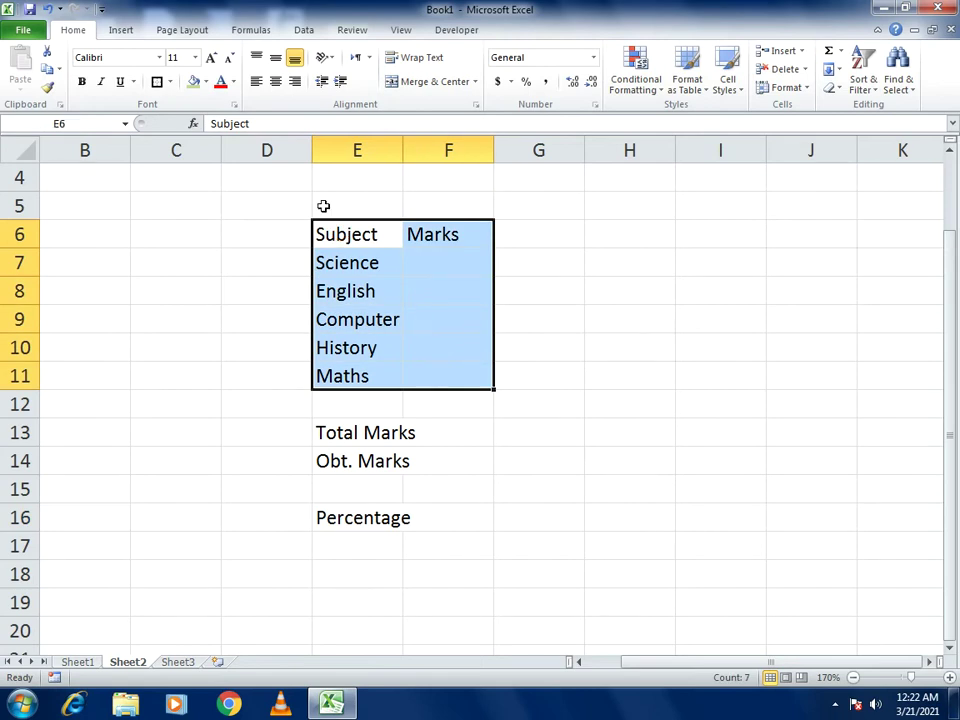
pyautogui.click(170, 82)
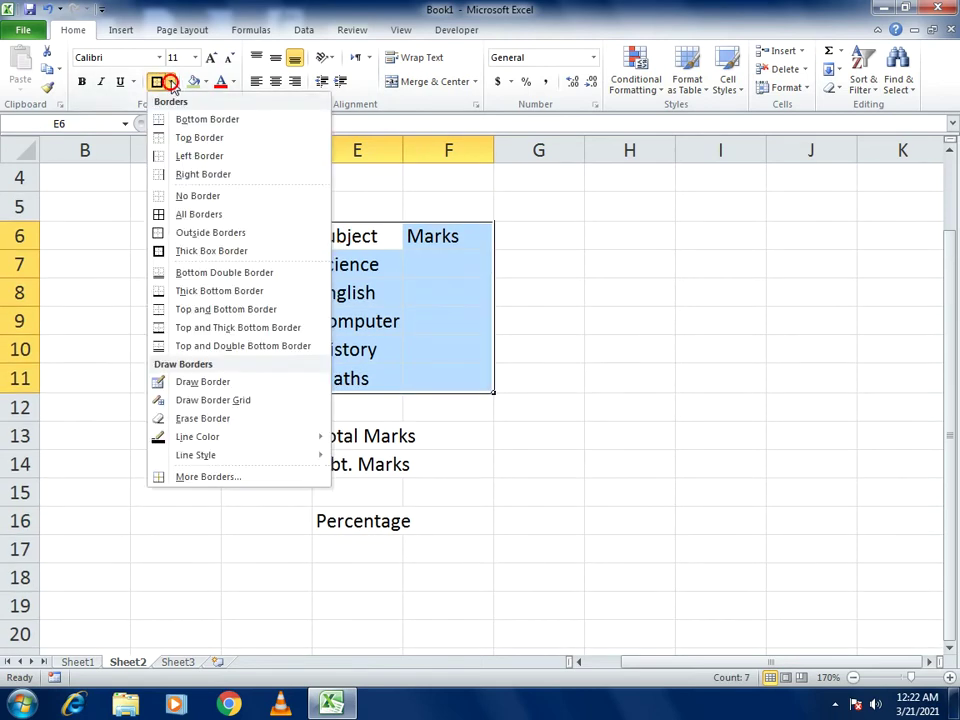
pyautogui.click(165, 214)
# Put a thick box border around the Total Marks and Obt. Marks rows
pyautogui.moveTo(341, 432); pyautogui.dragTo(434, 459)
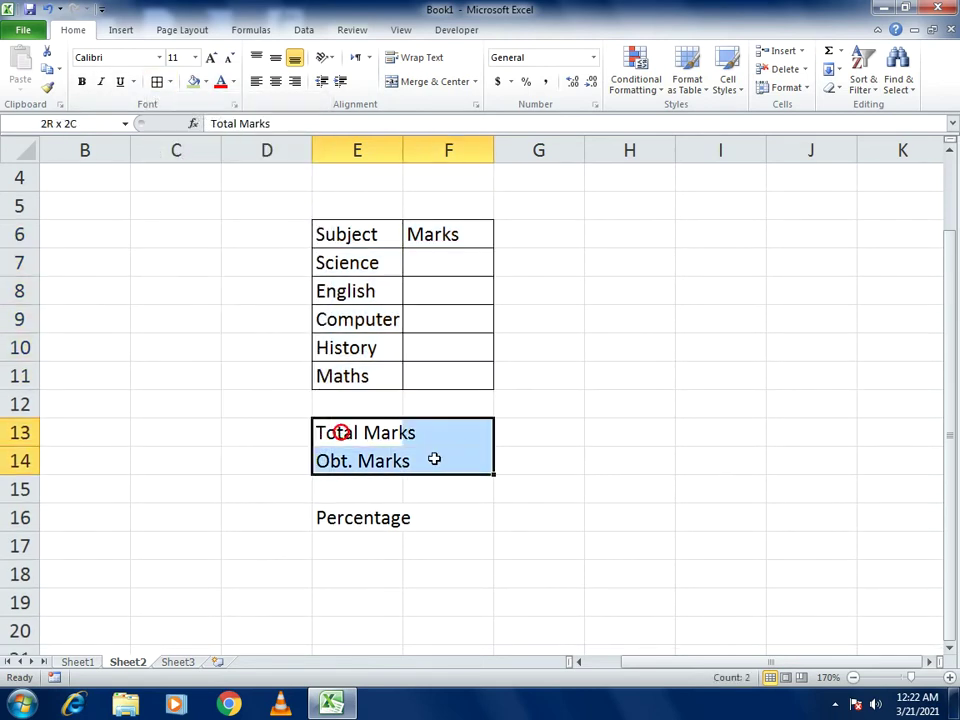
pyautogui.click(169, 82)
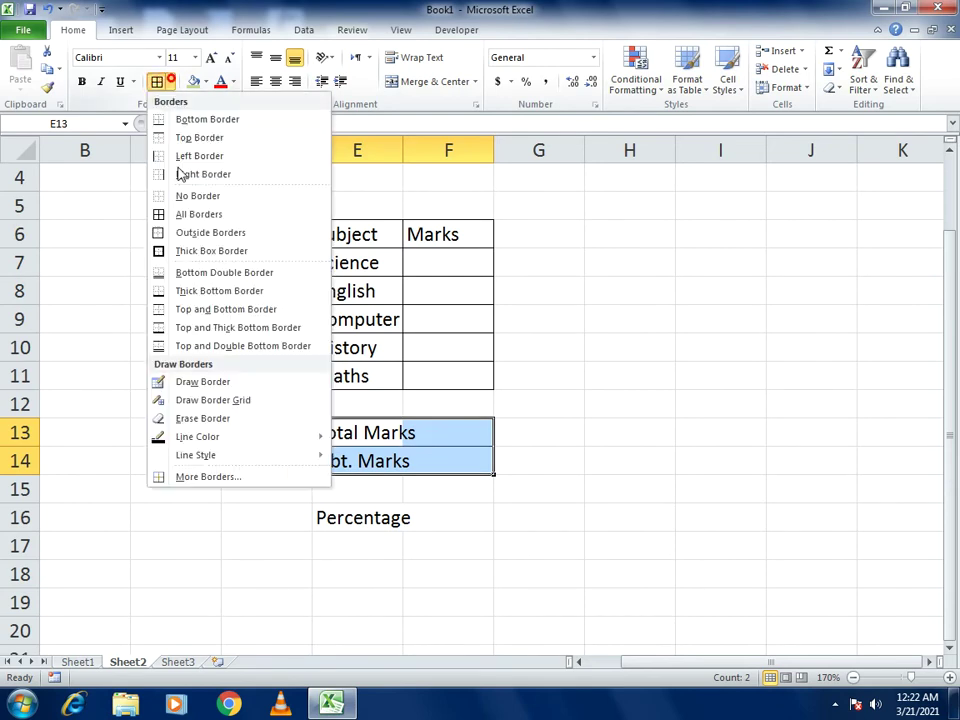
pyautogui.click(205, 251)
# Box the Percentage row, then select the whole table E6:F16
pyautogui.moveTo(332, 521); pyautogui.dragTo(450, 521)
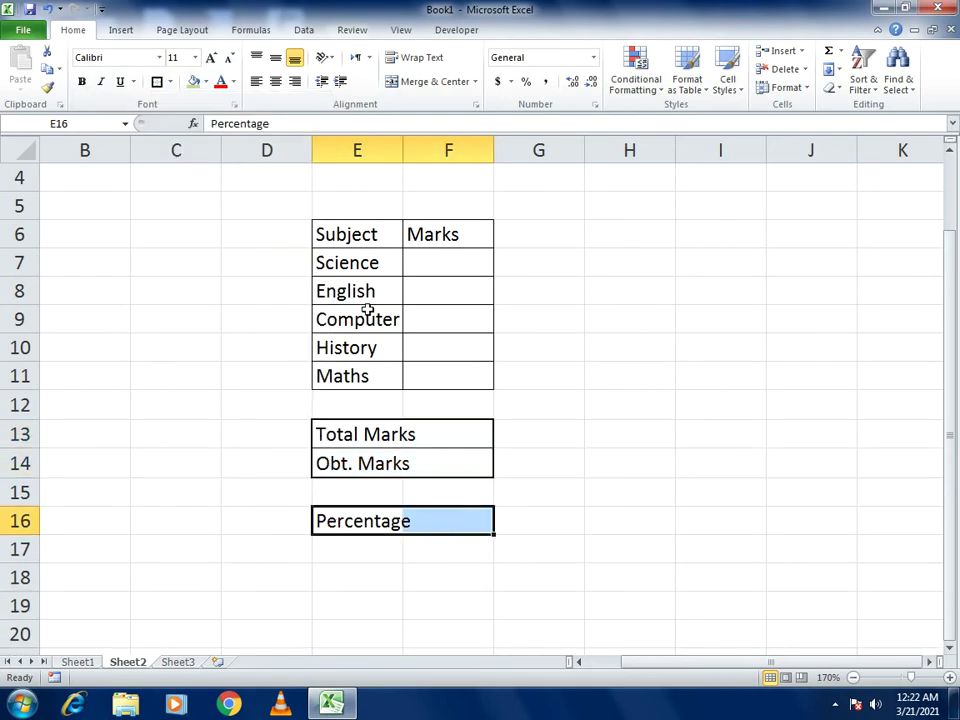
pyautogui.click(157, 82)
pyautogui.moveTo(347, 238); pyautogui.dragTo(420, 232)
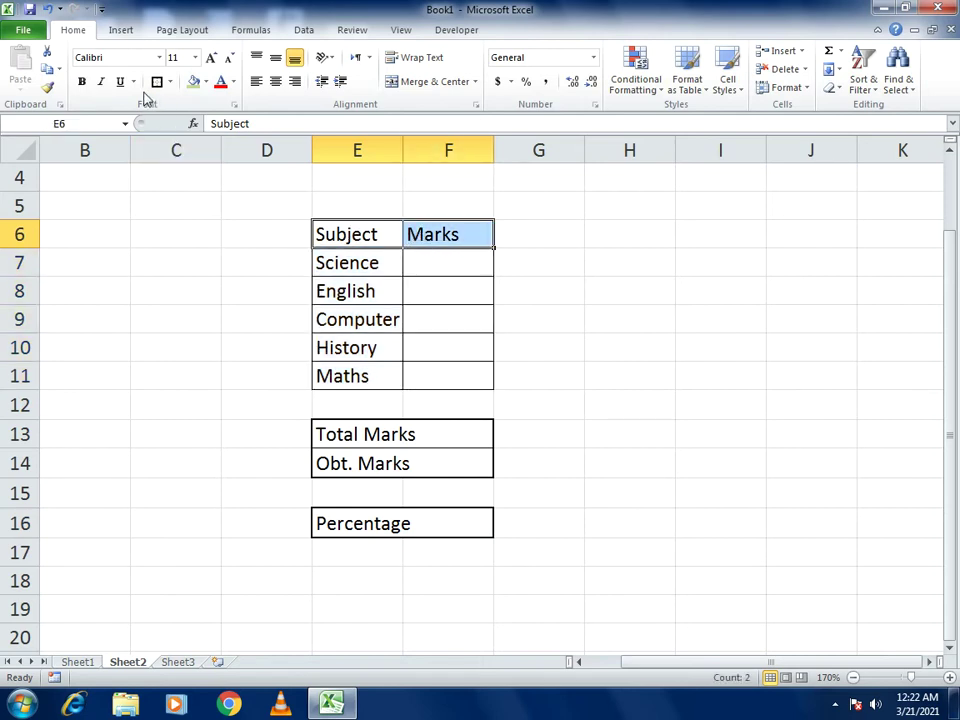
pyautogui.moveTo(322, 224); pyautogui.dragTo(471, 507)
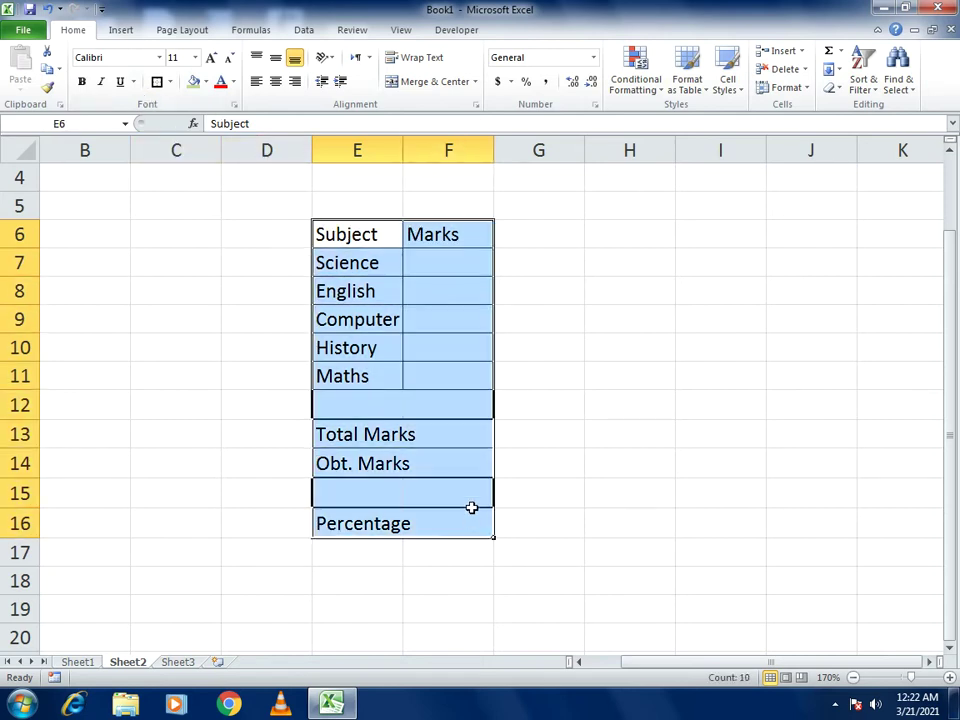
# Center the text across the table and widen column E to fit the labels
pyautogui.click(278, 85)
pyautogui.click(392, 253)
pyautogui.moveTo(403, 150); pyautogui.dragTo(422, 150)
# Bold the headers, Total/Obt. Marks and Percentage labels, and fill the header row green
pyautogui.click(358, 237)
pyautogui.moveTo(423, 237); pyautogui.dragTo(468, 236)
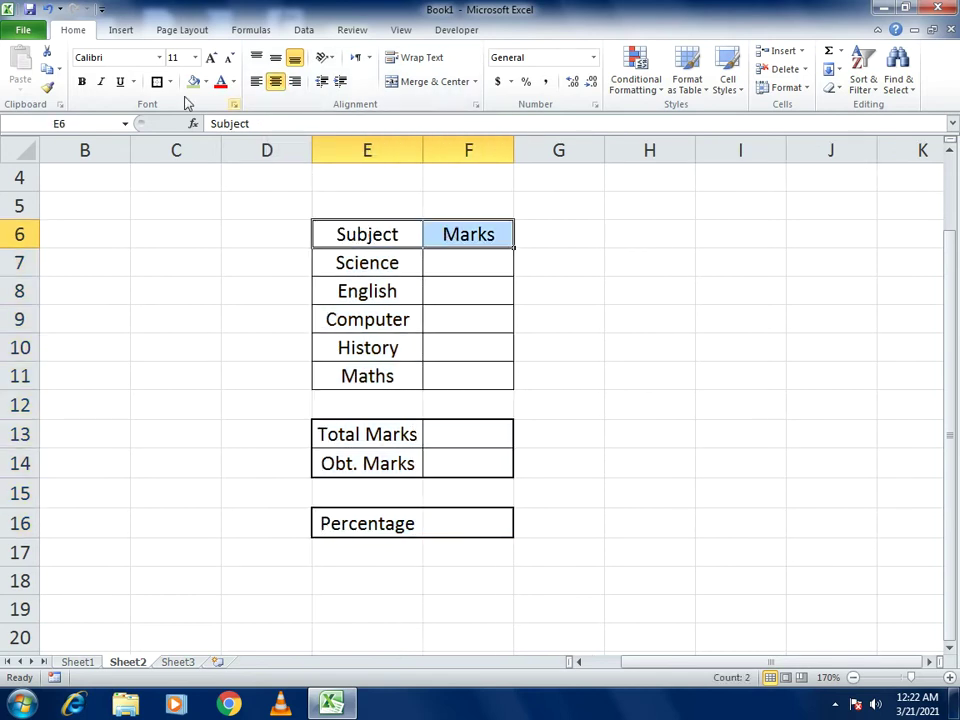
pyautogui.click(82, 81)
pyautogui.moveTo(390, 430); pyautogui.dragTo(388, 462)
pyautogui.click(82, 81)
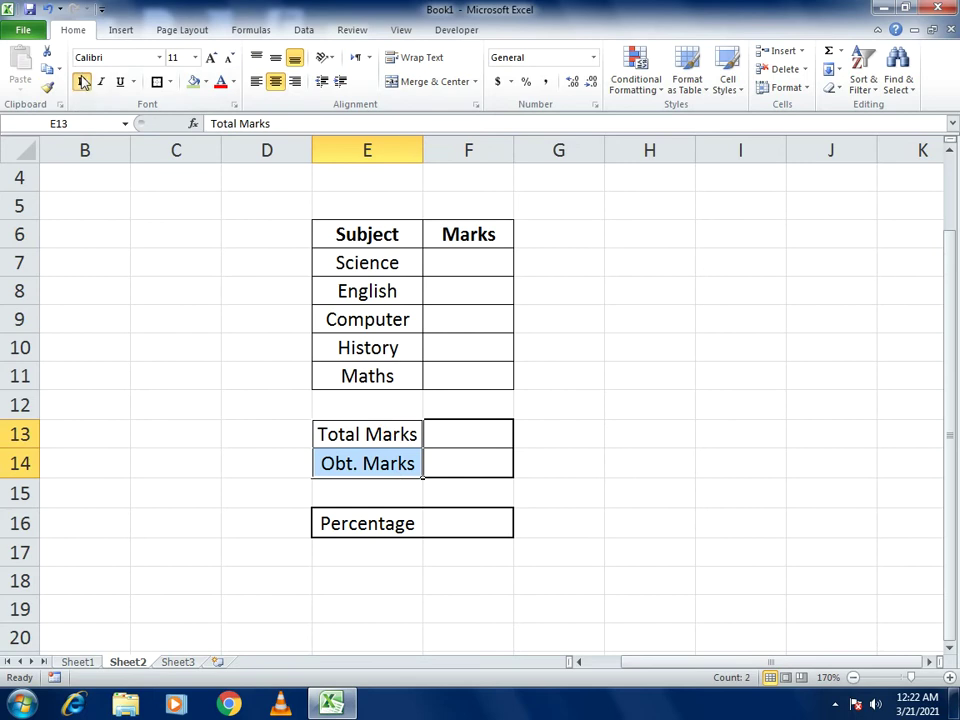
pyautogui.click(355, 535)
pyautogui.click(82, 81)
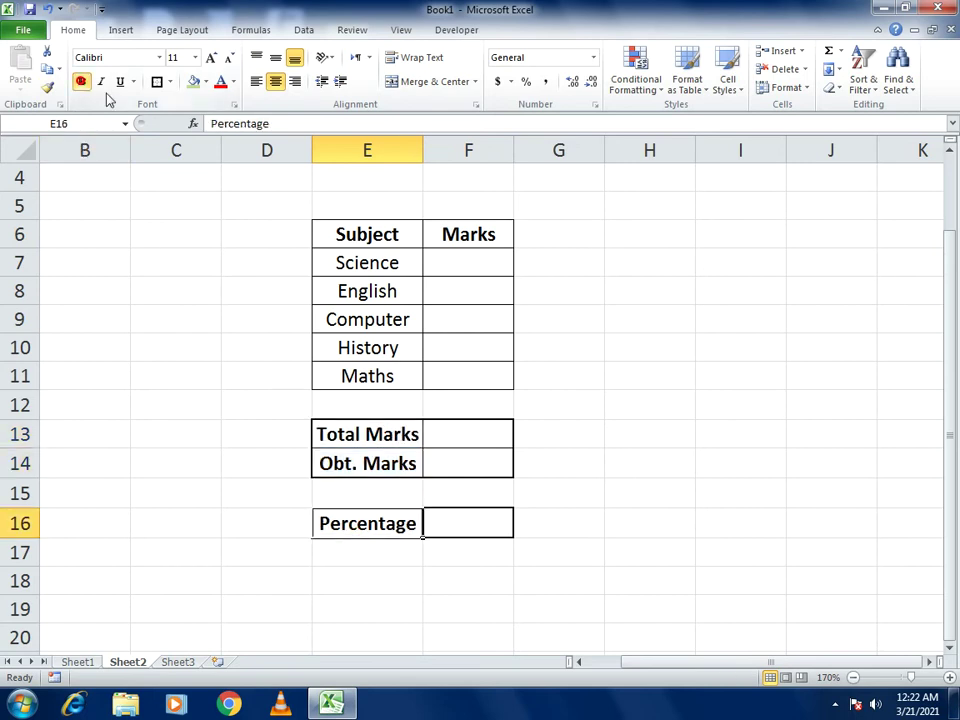
pyautogui.moveTo(356, 233); pyautogui.dragTo(431, 234)
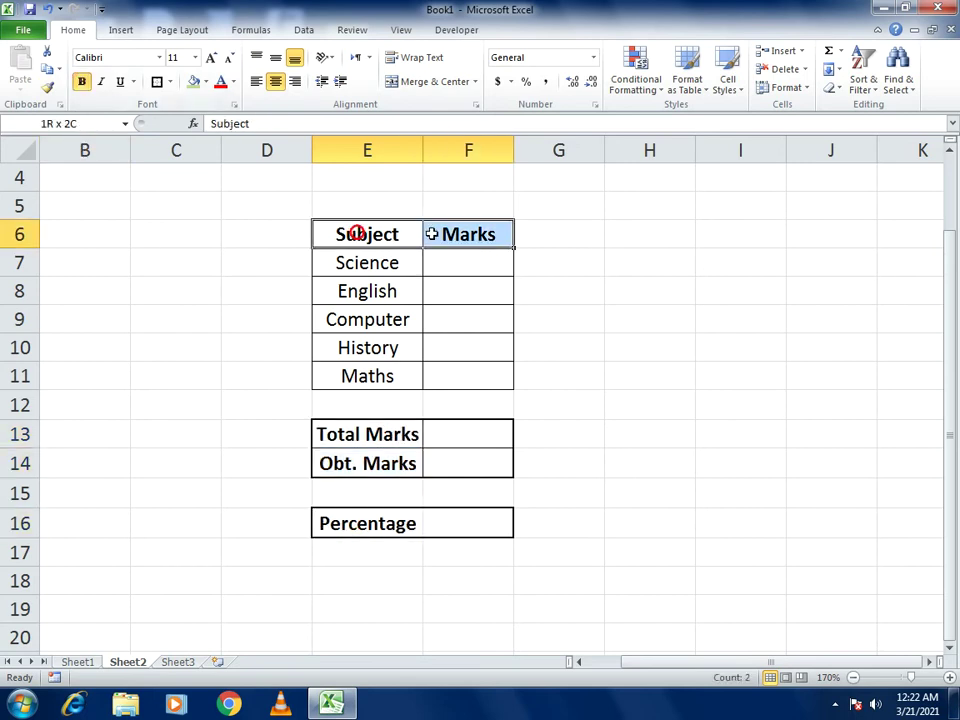
pyautogui.click(193, 81)
# Fill the Total Marks and Obt. Marks labels yellow and the Percentage label light blue
pyautogui.moveTo(381, 435); pyautogui.dragTo(381, 462)
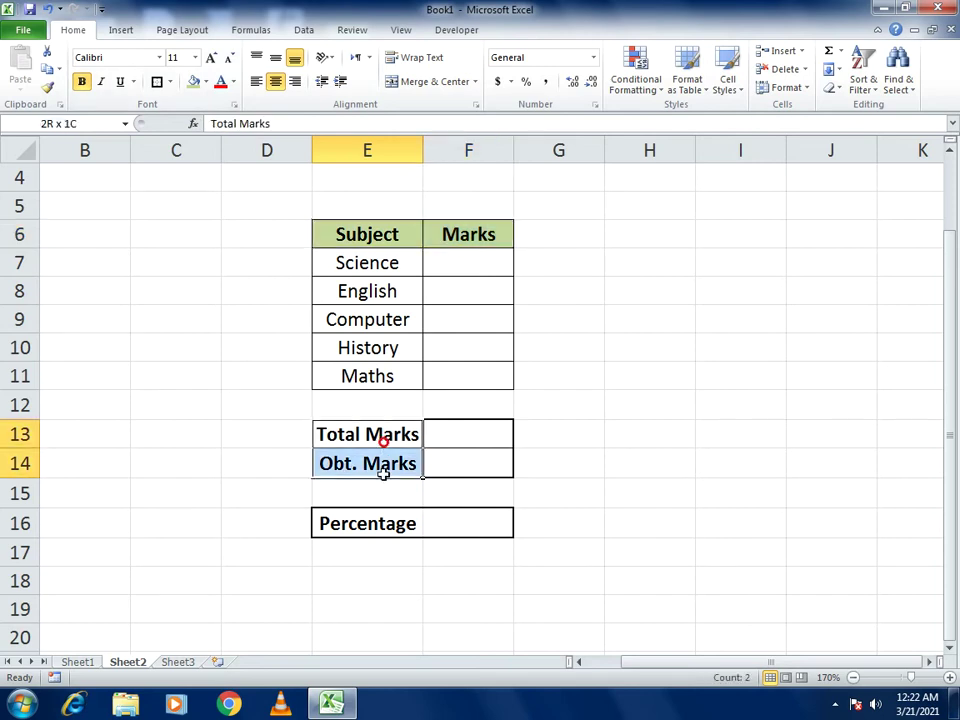
pyautogui.click(206, 82)
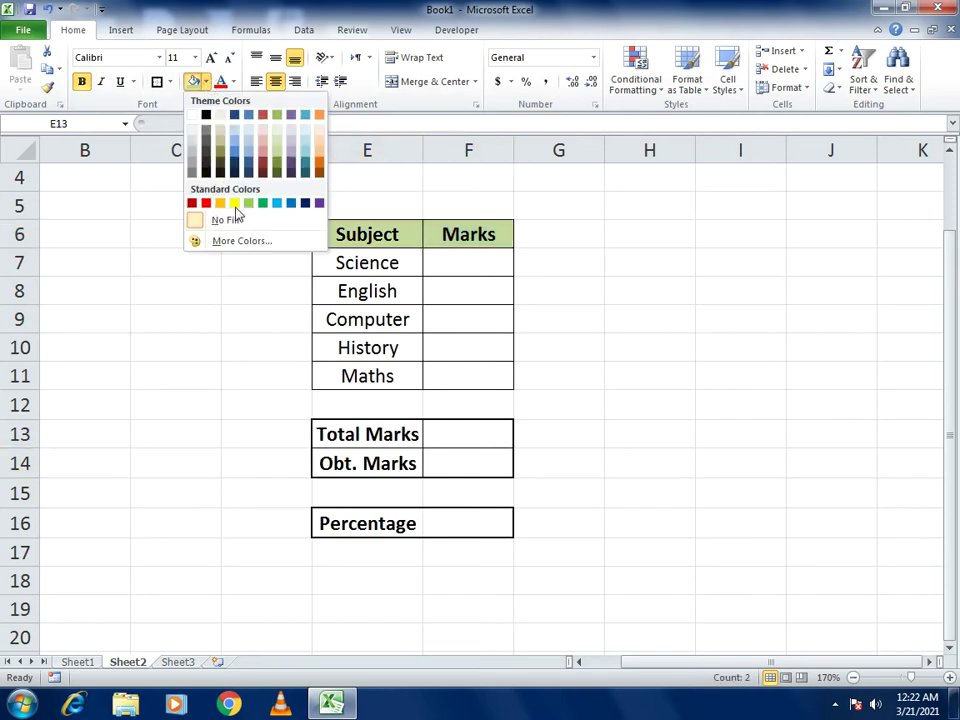
pyautogui.click(234, 203)
pyautogui.click(377, 518)
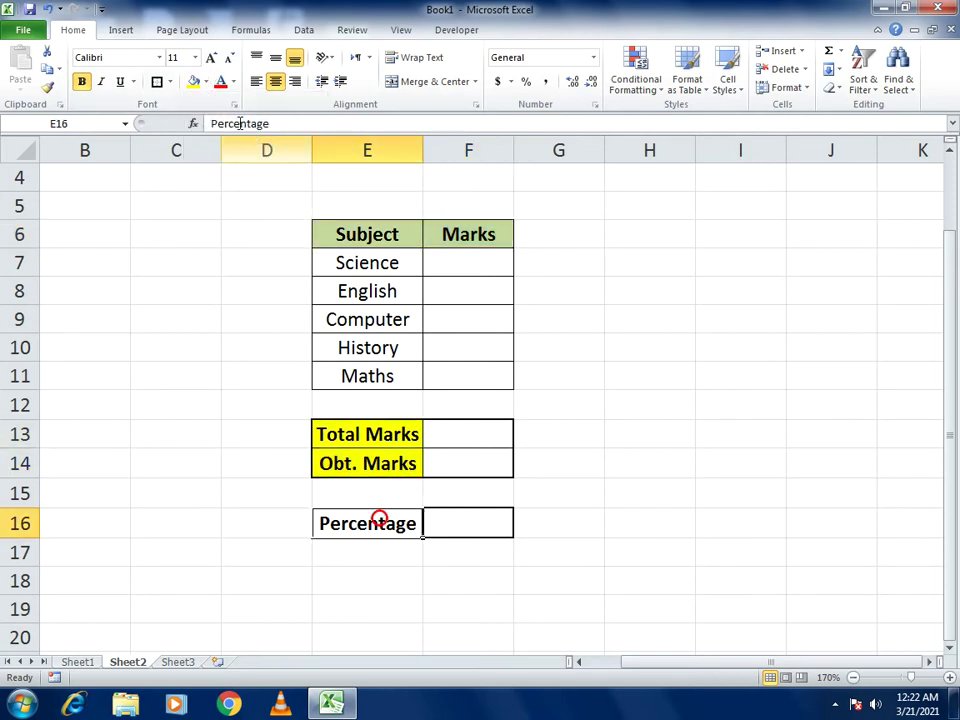
pyautogui.click(205, 81)
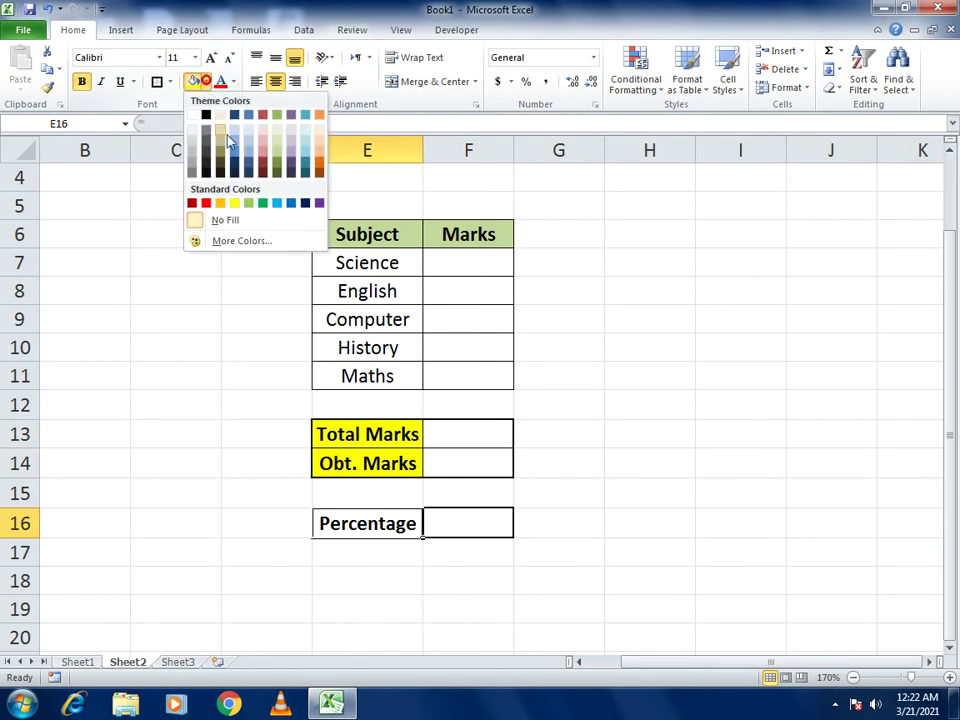
pyautogui.click(277, 203)
pyautogui.click(726, 437)
# Enter marks 89, 79, 58, 40 and 98 into F7:F11
pyautogui.click(465, 259)
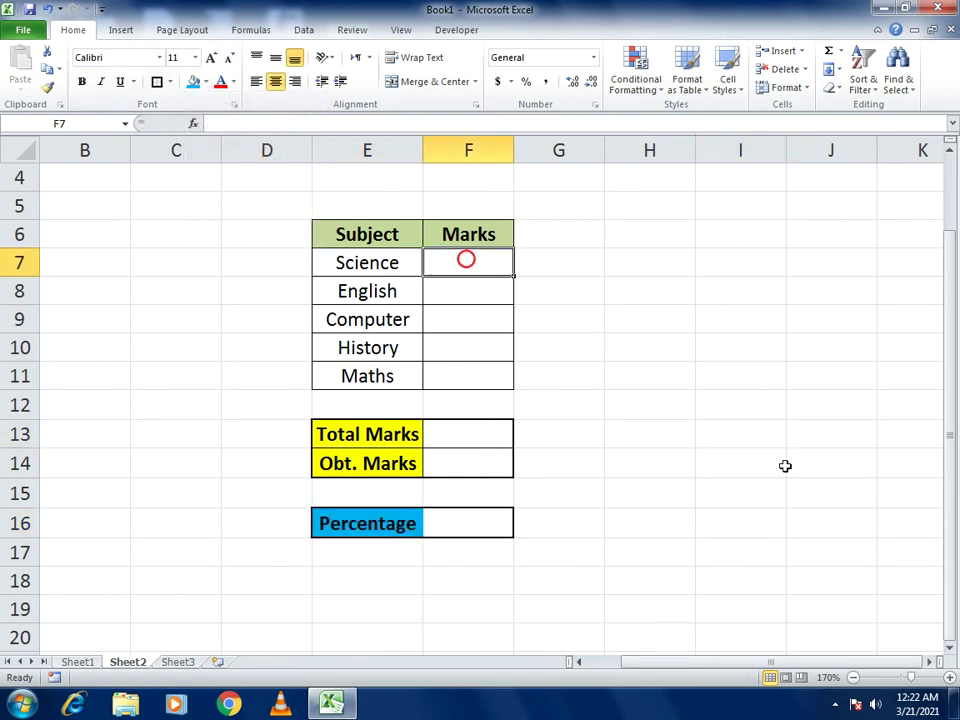
pyautogui.write('89')
pyautogui.press('Return')
pyautogui.write('79')
pyautogui.press('Return')
pyautogui.write('58')
pyautogui.press('Return')
pyautogui.write('40')
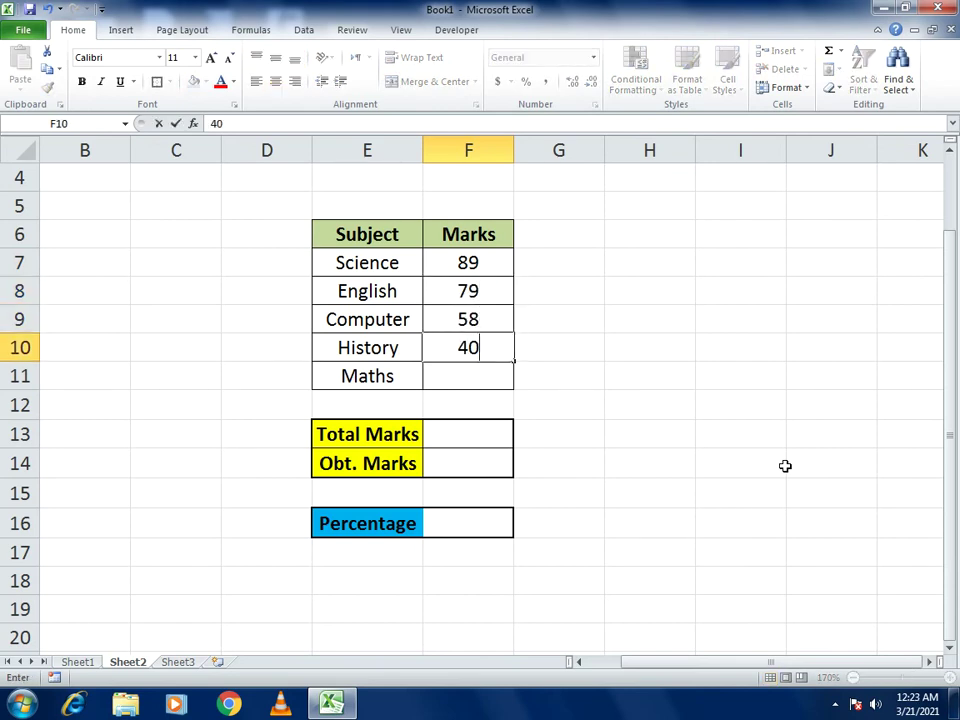
pyautogui.press('Return')
pyautogui.write('98')
pyautogui.press('Return')
pyautogui.press('Return')
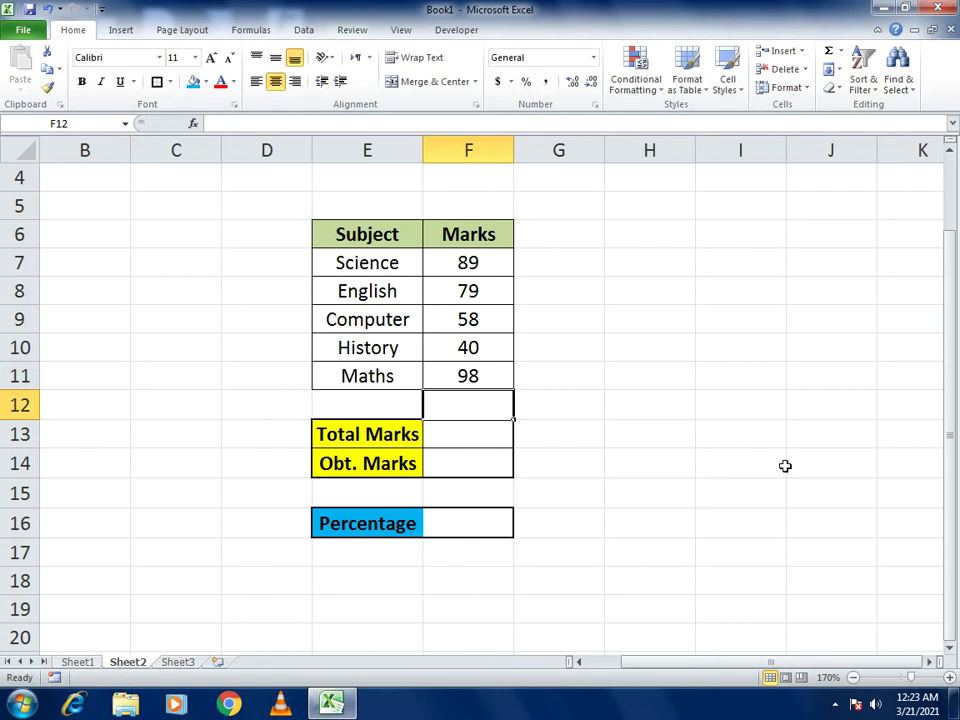
# Set Total Marks in F13 to 500
pyautogui.click(713, 439)
pyautogui.click(487, 440)
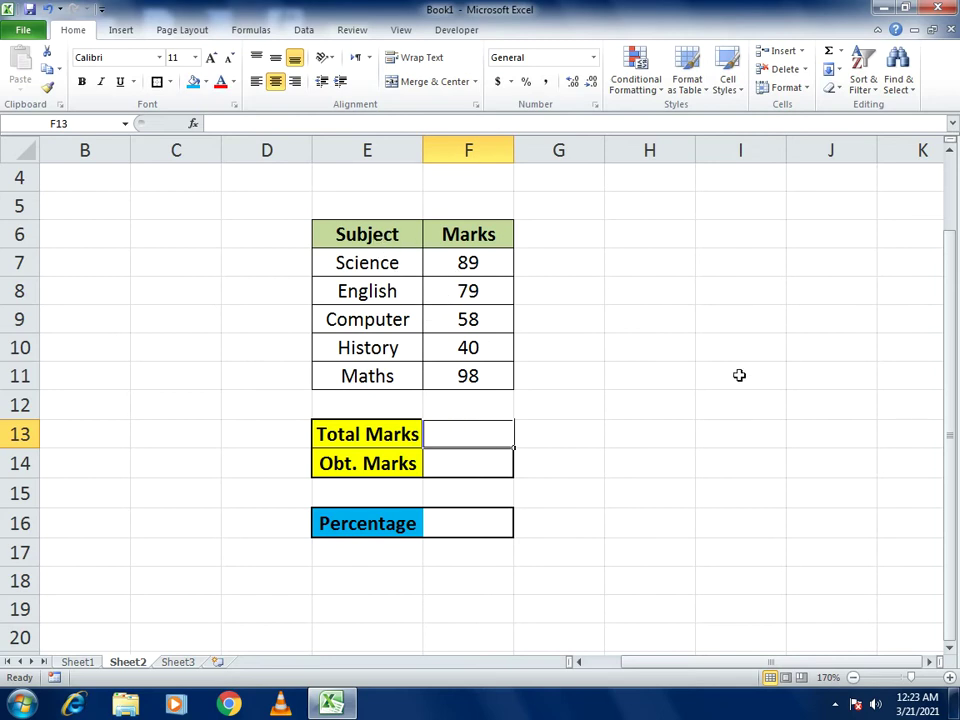
pyautogui.write('500')
pyautogui.press('Return')
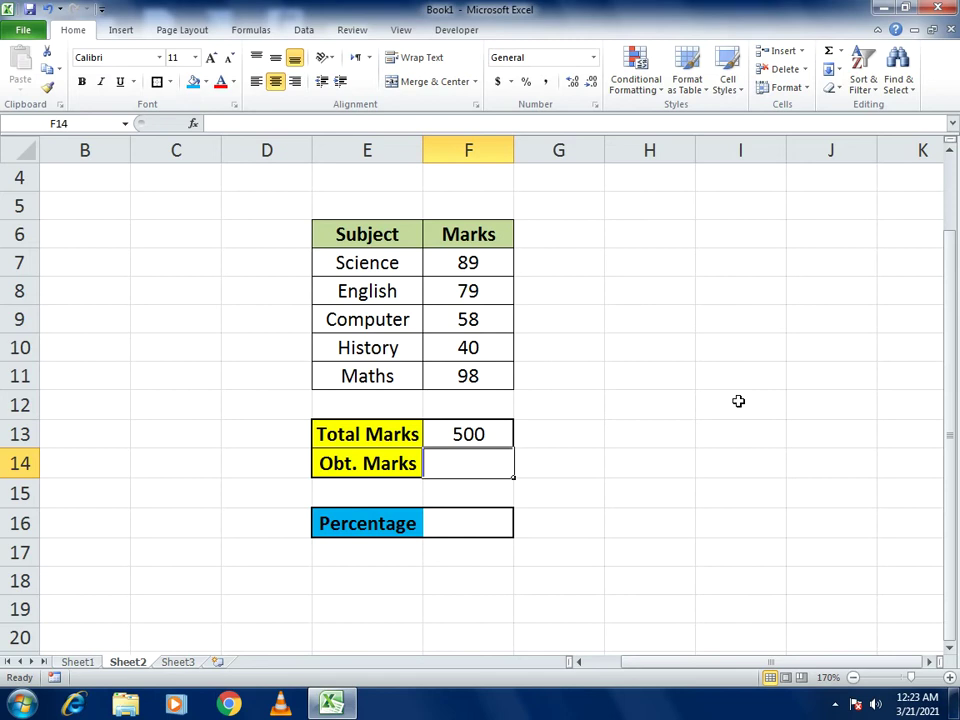
# Enter =SUM(F7:F11) as Obt. Marks, giving 364
pyautogui.write('=sum')
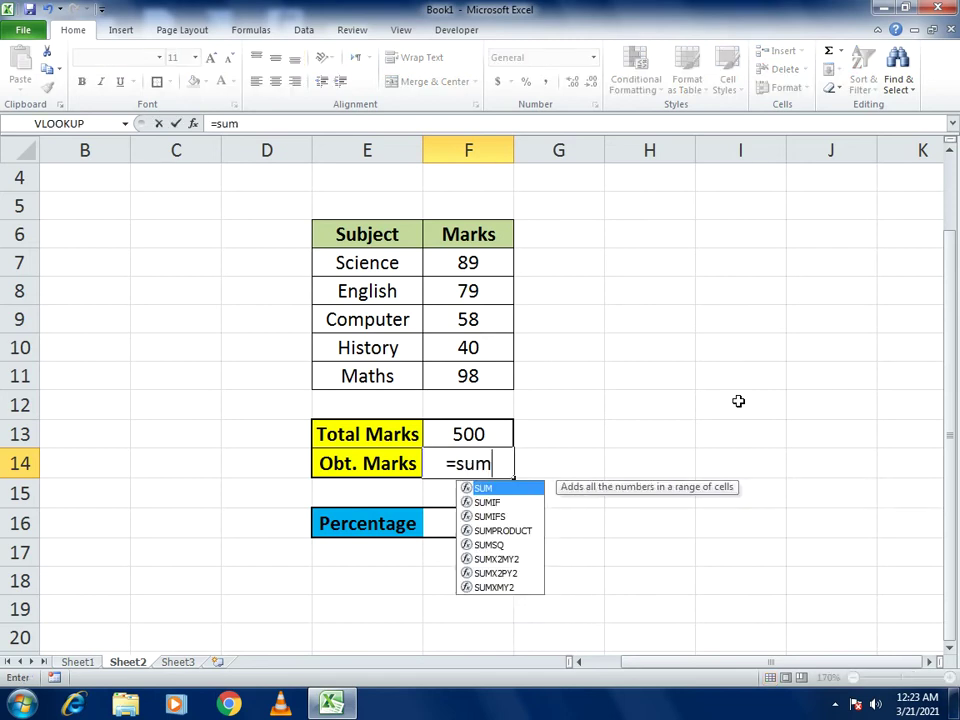
pyautogui.write('(')
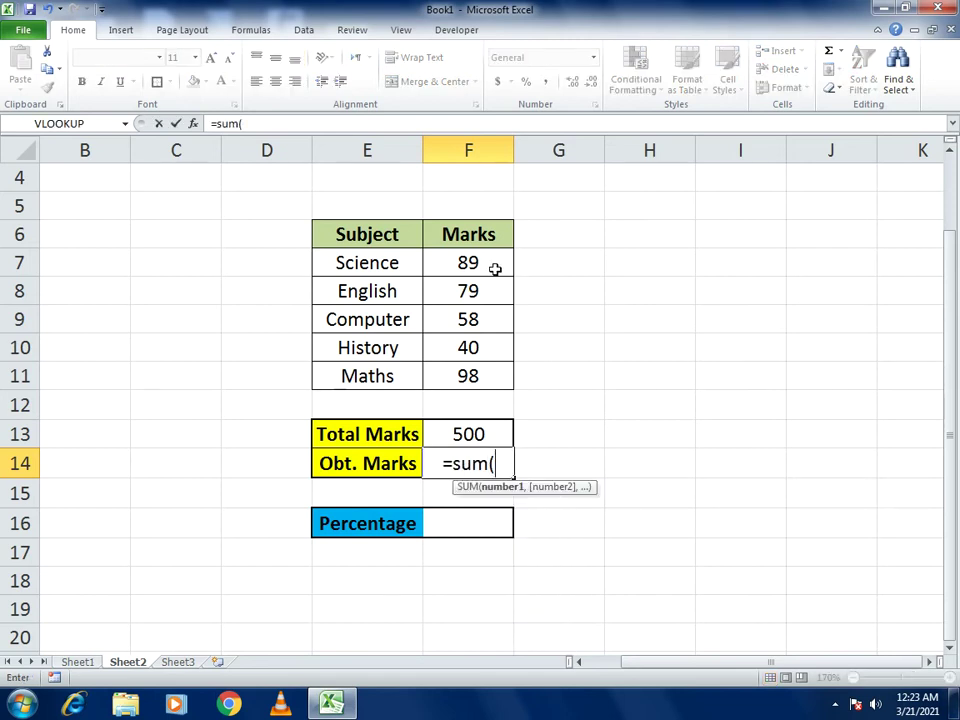
pyautogui.moveTo(476, 262); pyautogui.dragTo(471, 368)
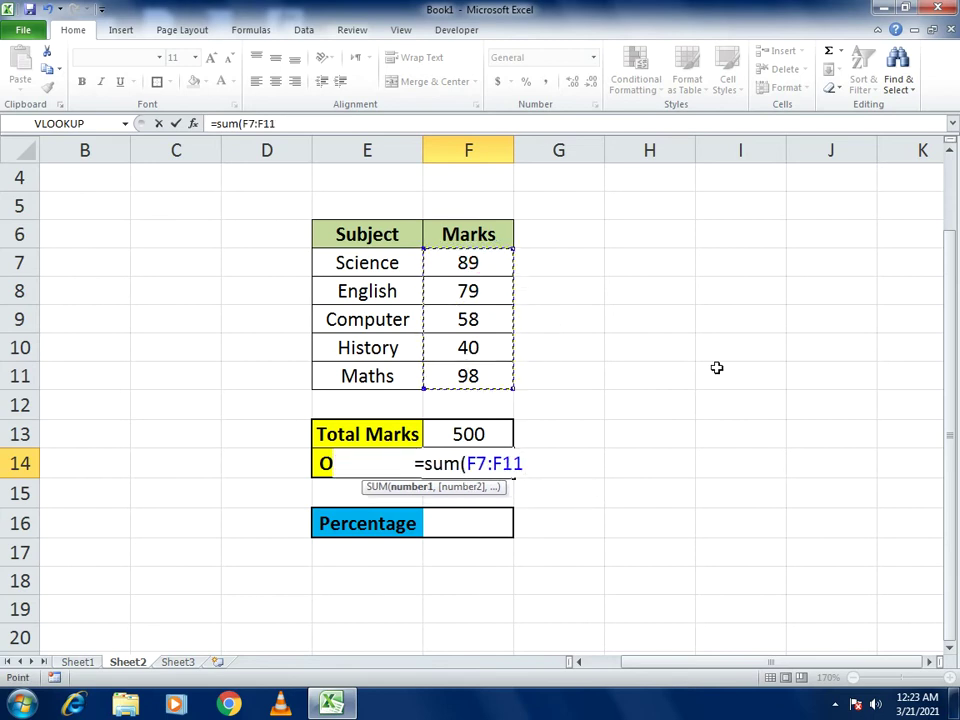
pyautogui.write(')')
pyautogui.press('Return')
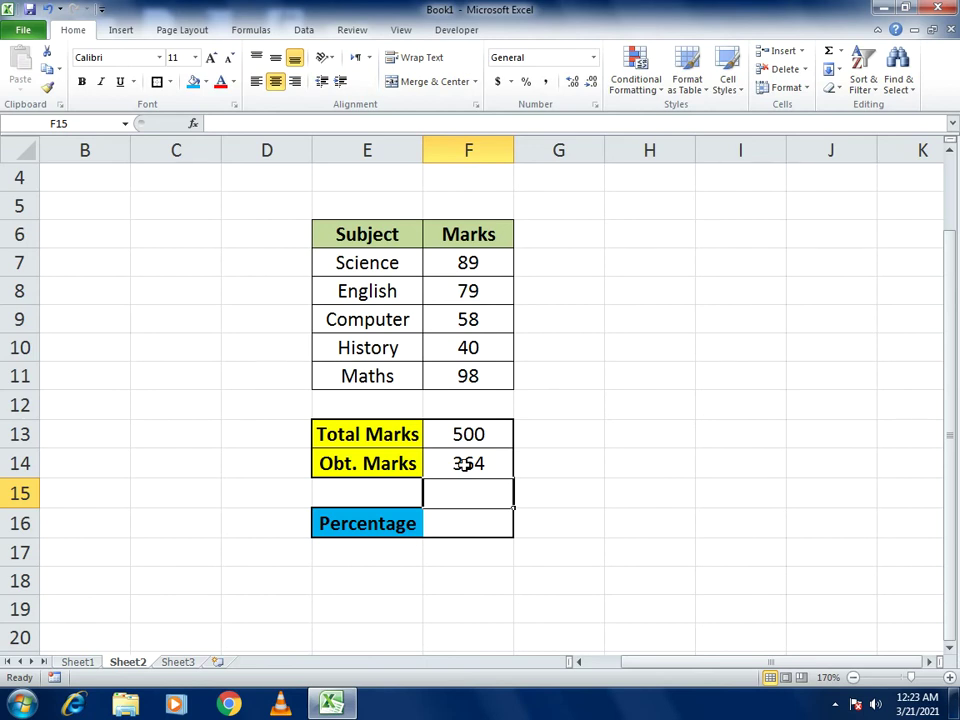
pyautogui.click(488, 524)
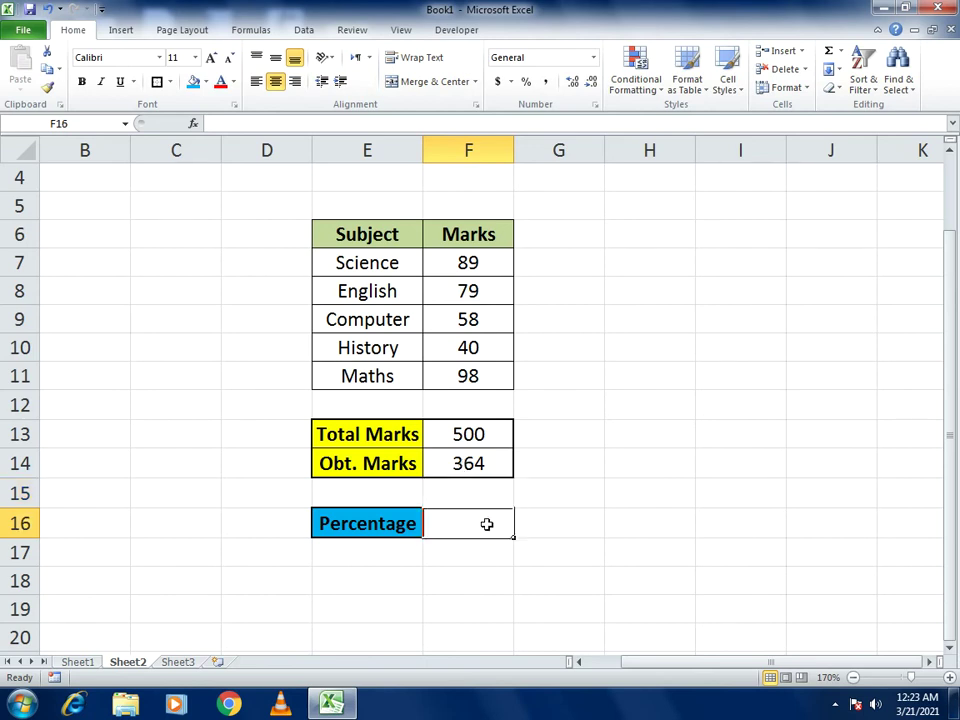
# Enter =(F14/F13)*100 in F16 so the percentage shows 72.8
pyautogui.write('=(')
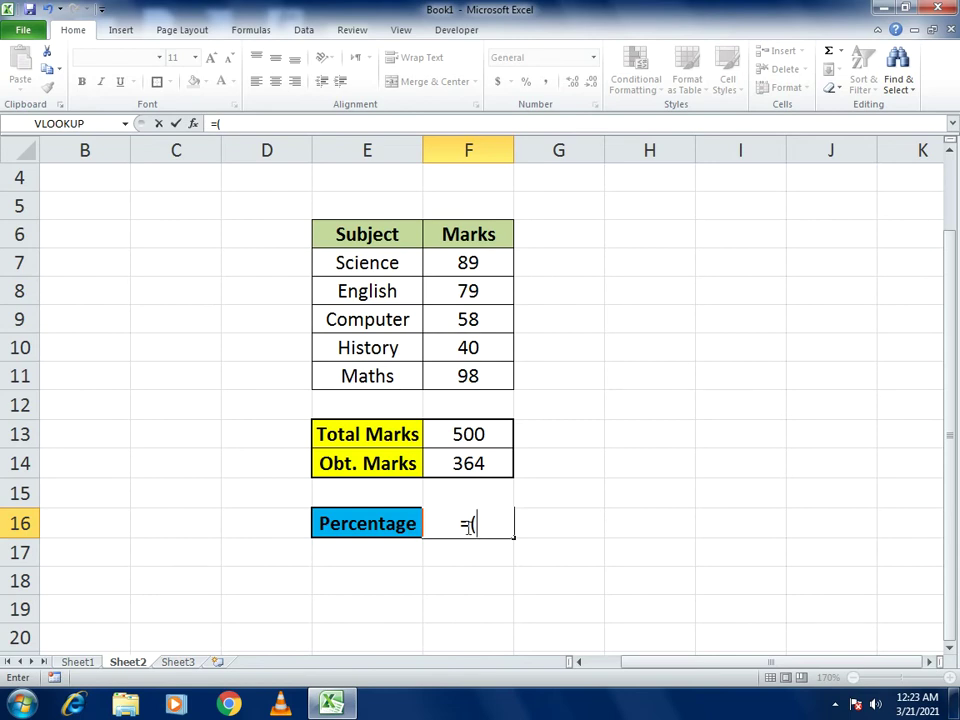
pyautogui.click(467, 462)
pyautogui.write('/')
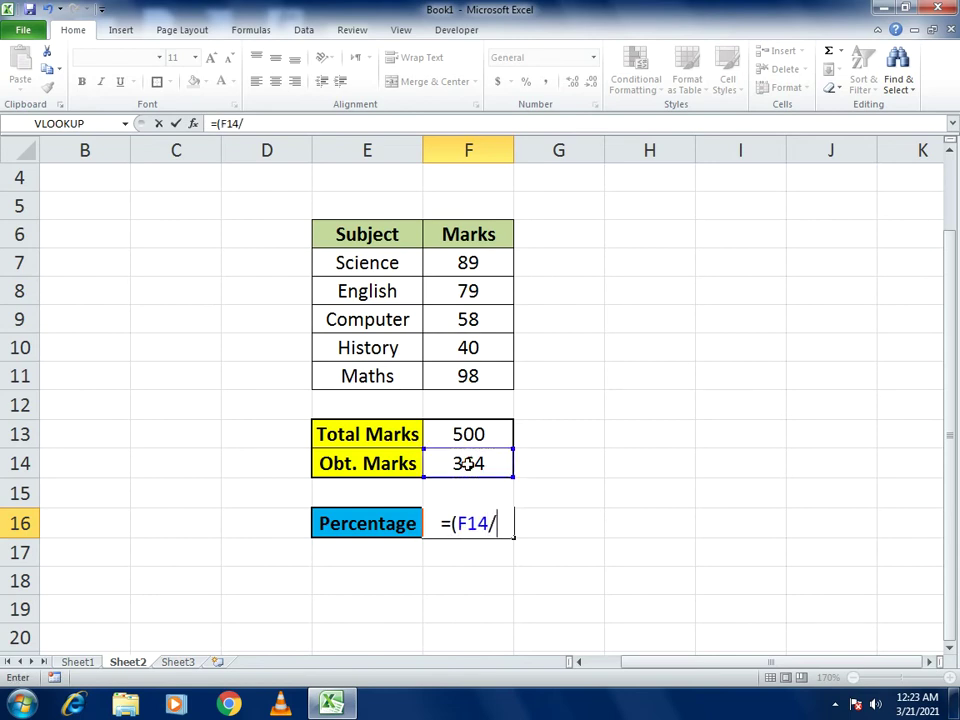
pyautogui.click(455, 432)
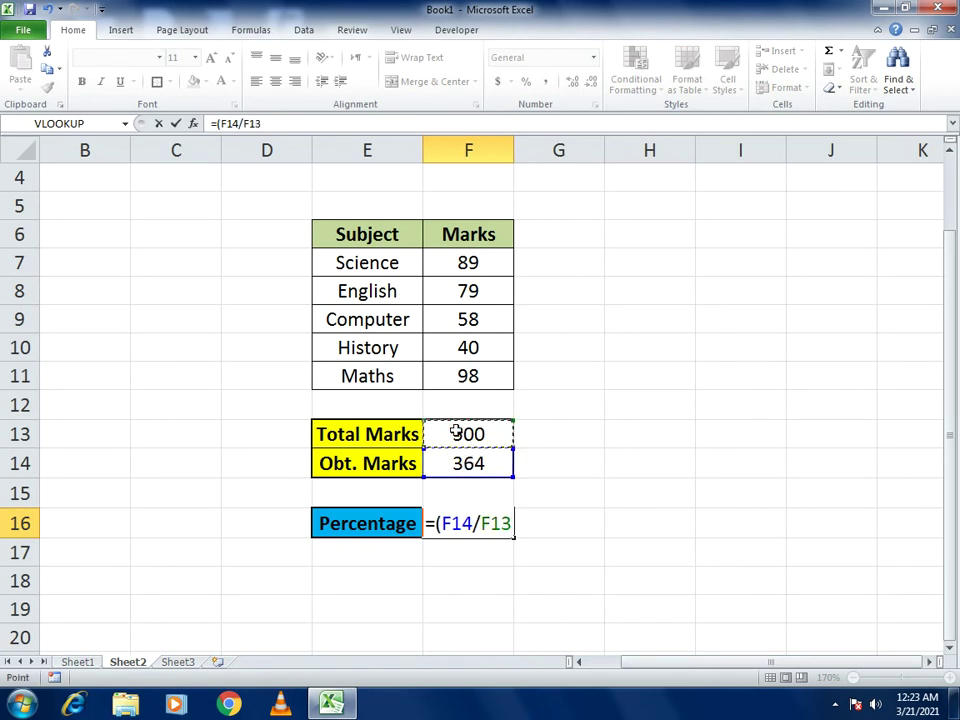
pyautogui.write(')')
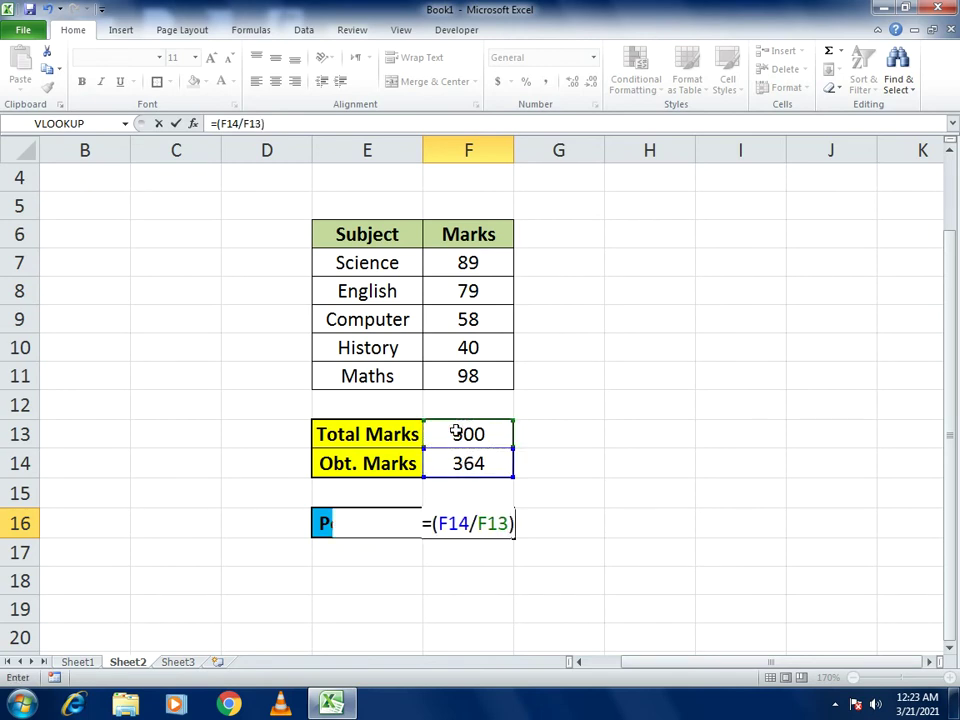
pyautogui.write('*')
pyautogui.write('100')
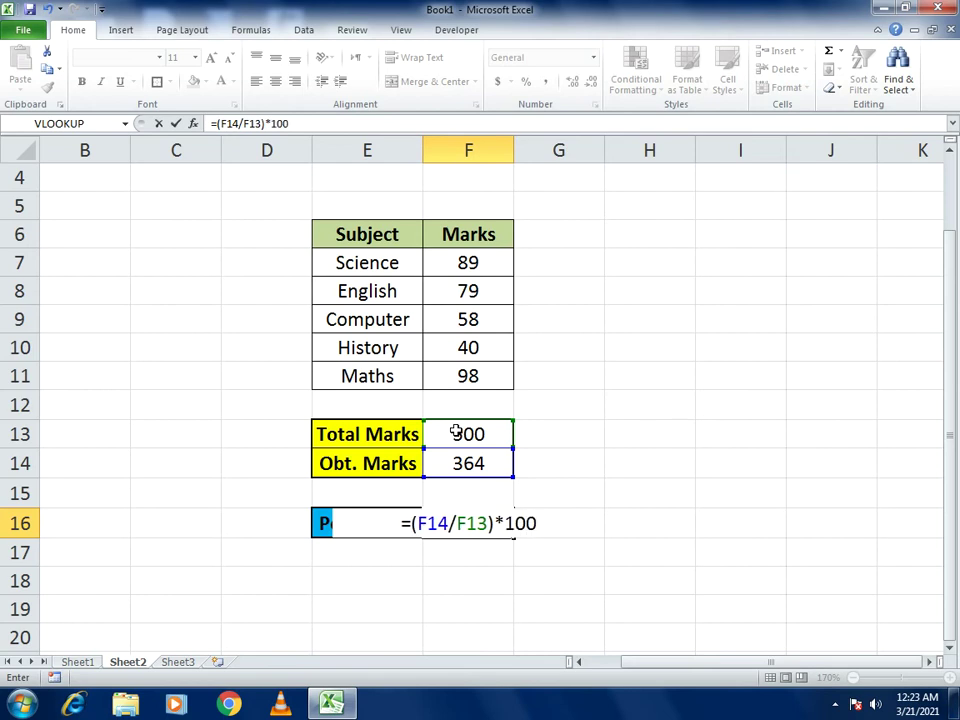
pyautogui.press('Return')
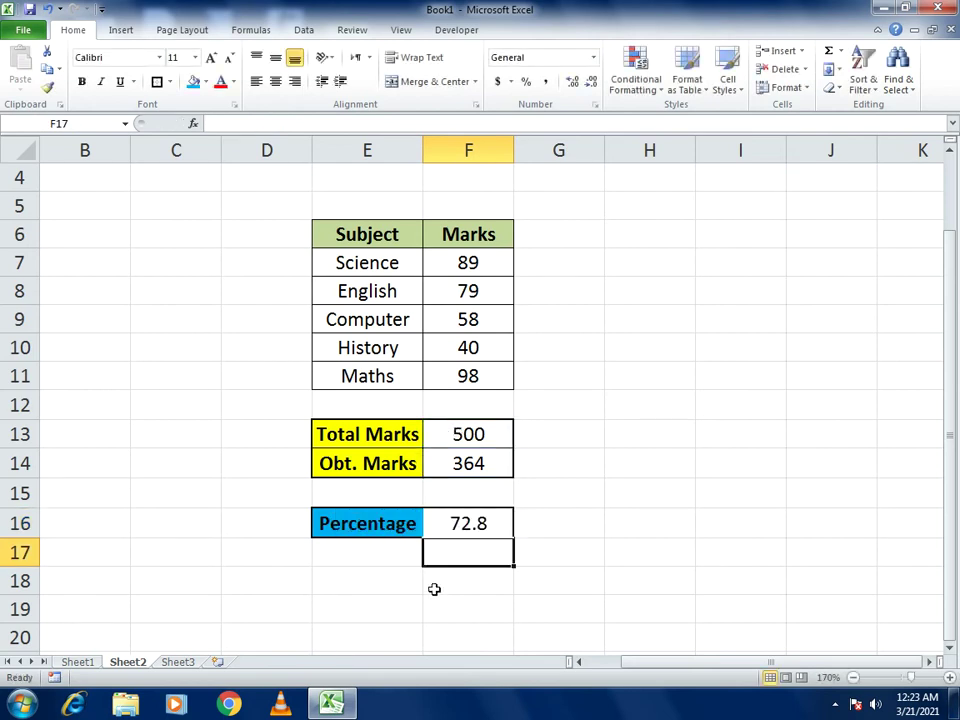
pyautogui.click(466, 523)
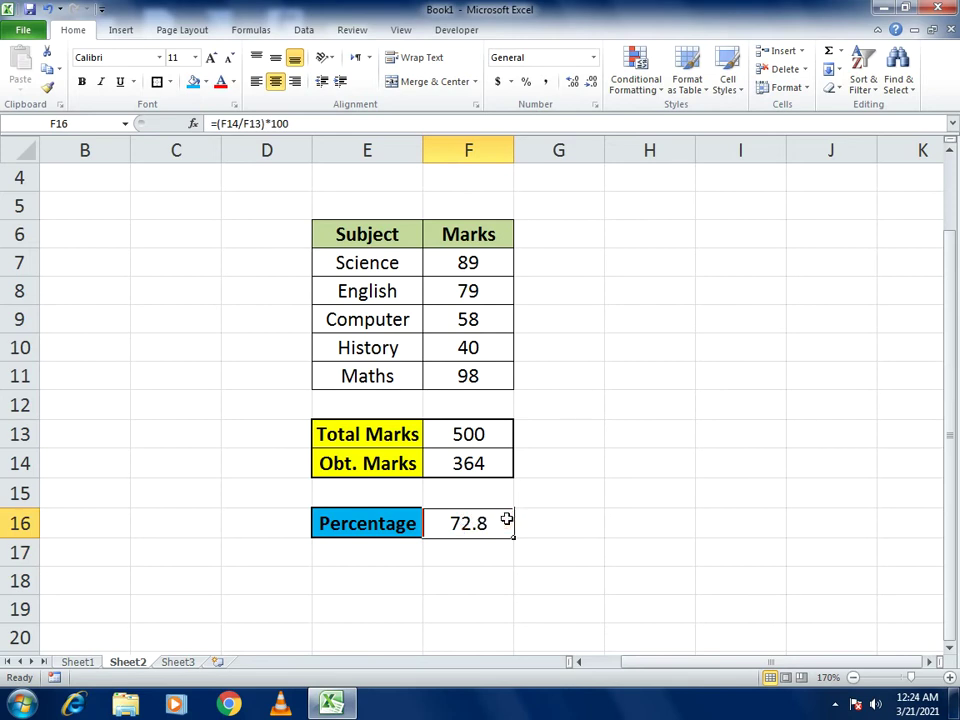
# Insert a 2-D clustered column chart of the Percentage value
pyautogui.click(124, 29)
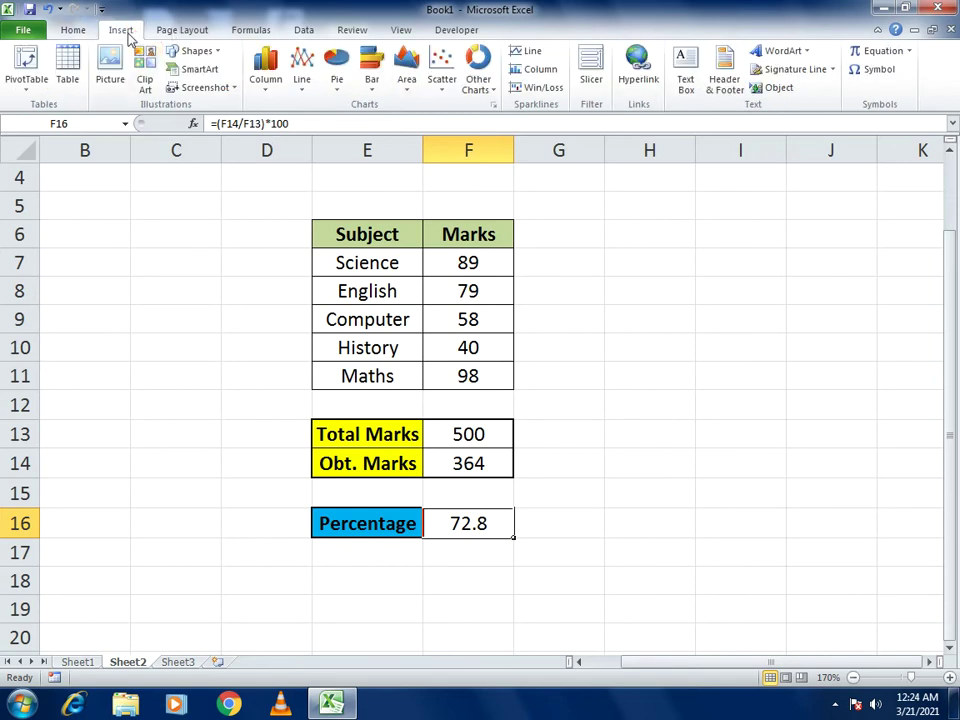
pyautogui.click(270, 95)
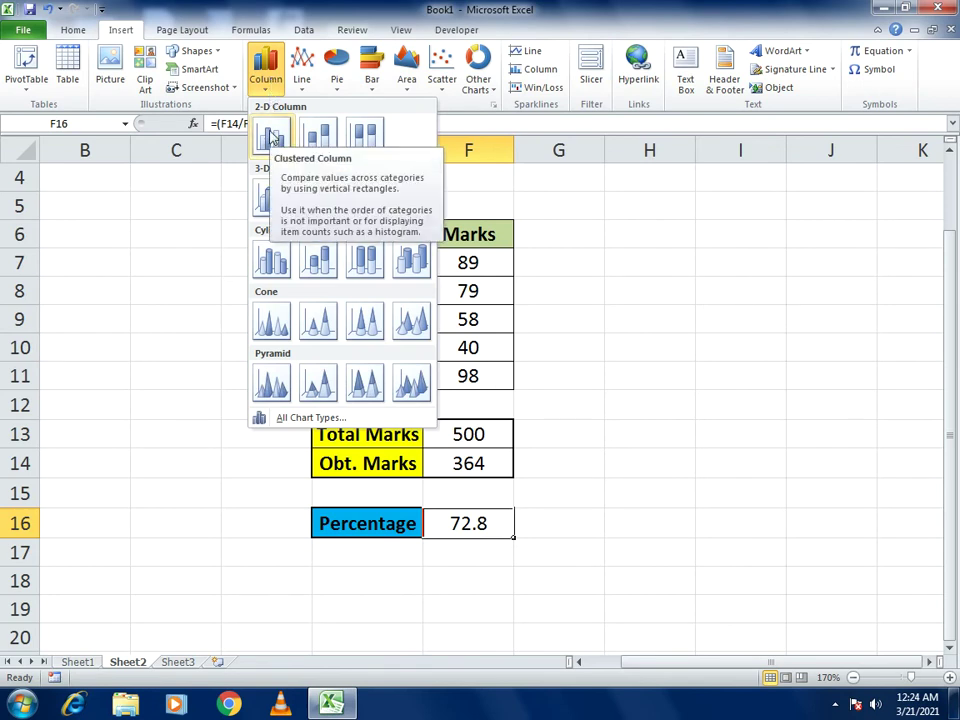
pyautogui.click(272, 137)
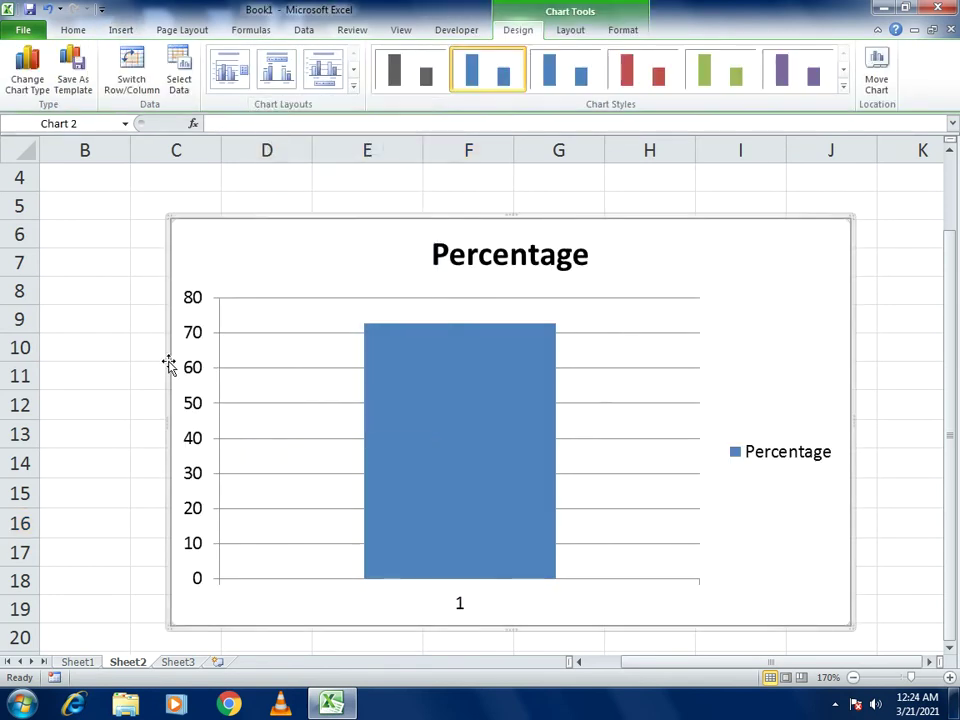
# Resize the chart and move it beside the marks table
pyautogui.moveTo(168, 424); pyautogui.dragTo(492, 445)
pyautogui.moveTo(490, 216); pyautogui.dragTo(614, 341)
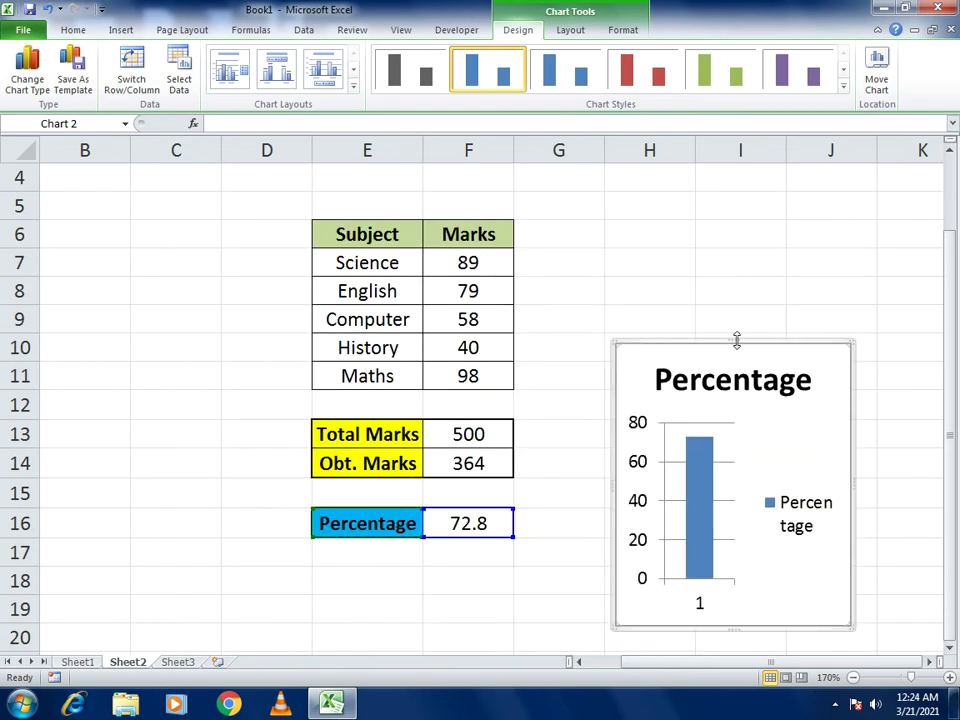
pyautogui.moveTo(849, 342); pyautogui.dragTo(930, 291)
pyautogui.moveTo(726, 289); pyautogui.dragTo(651, 215)
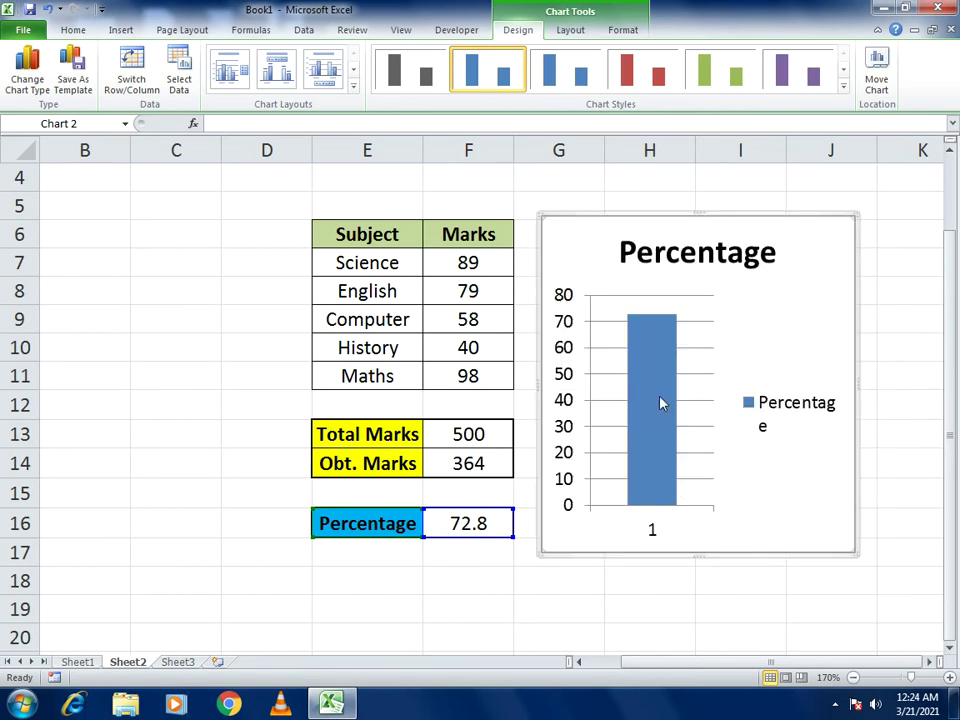
# Replace the chart title 'Percentage' with 'Student Perfomance'
pyautogui.click(570, 305)
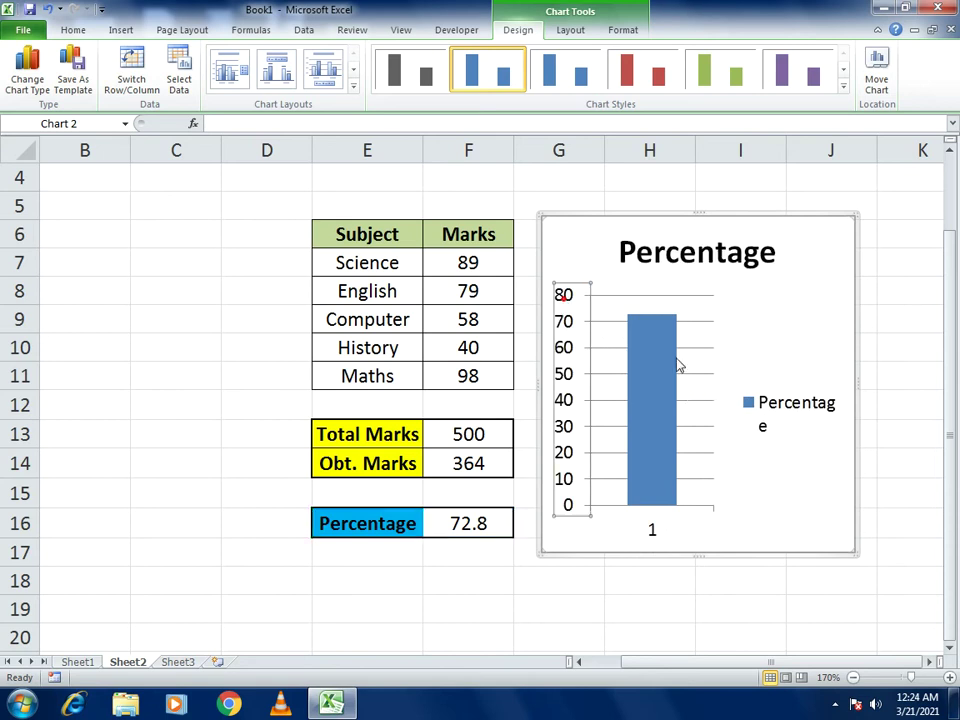
pyautogui.click(814, 506)
pyautogui.click(648, 248)
pyautogui.doubleClick(621, 249)
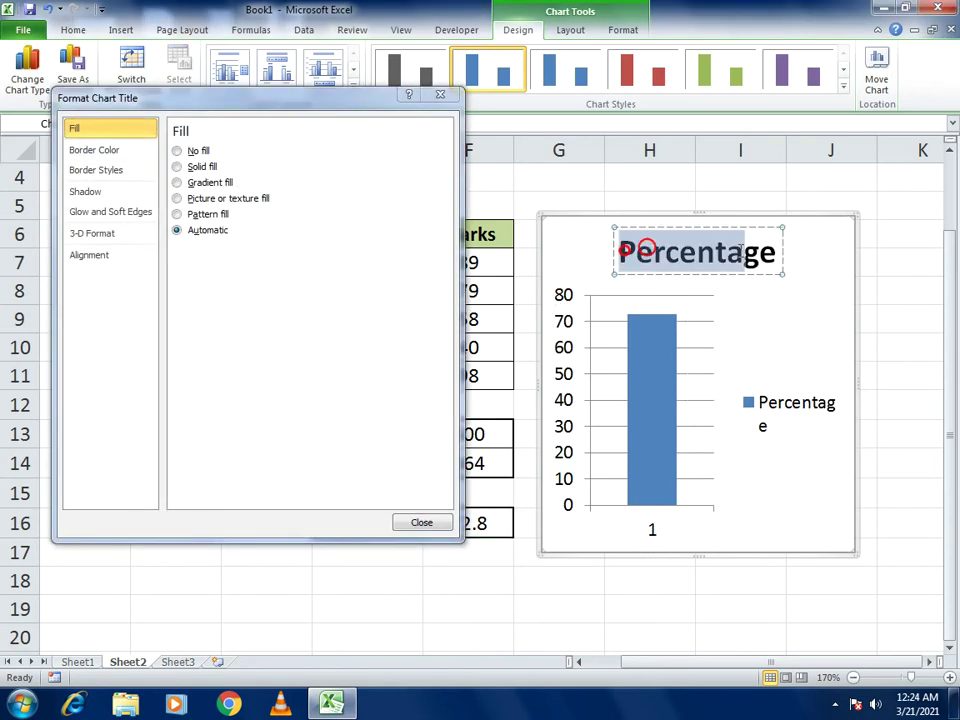
pyautogui.click(444, 94)
pyautogui.click(630, 251)
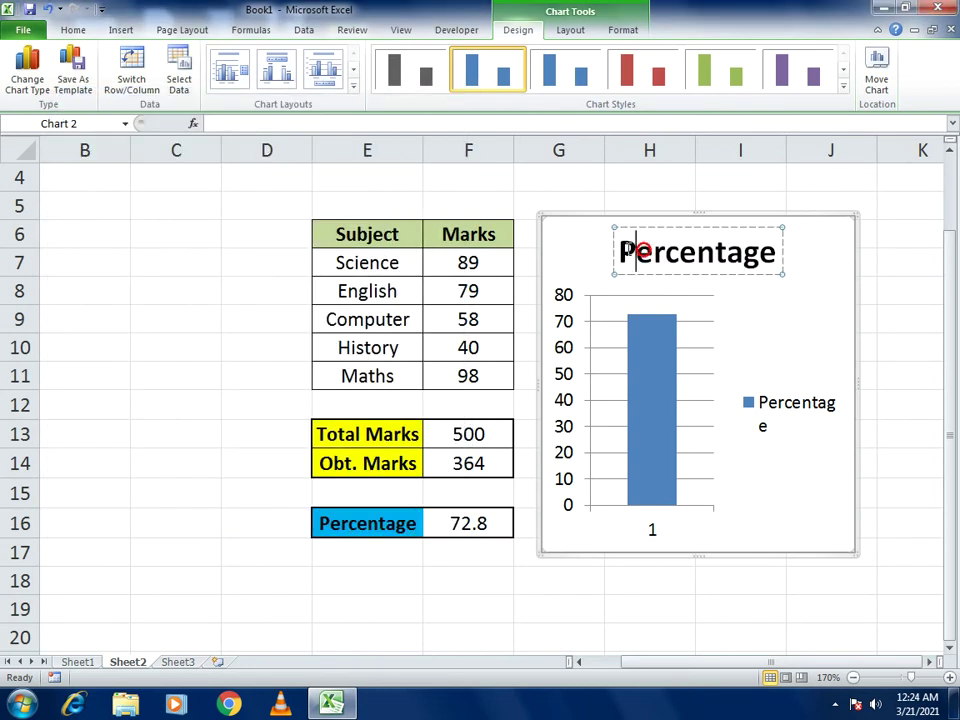
pyautogui.moveTo(655, 251); pyautogui.dragTo(777, 256)
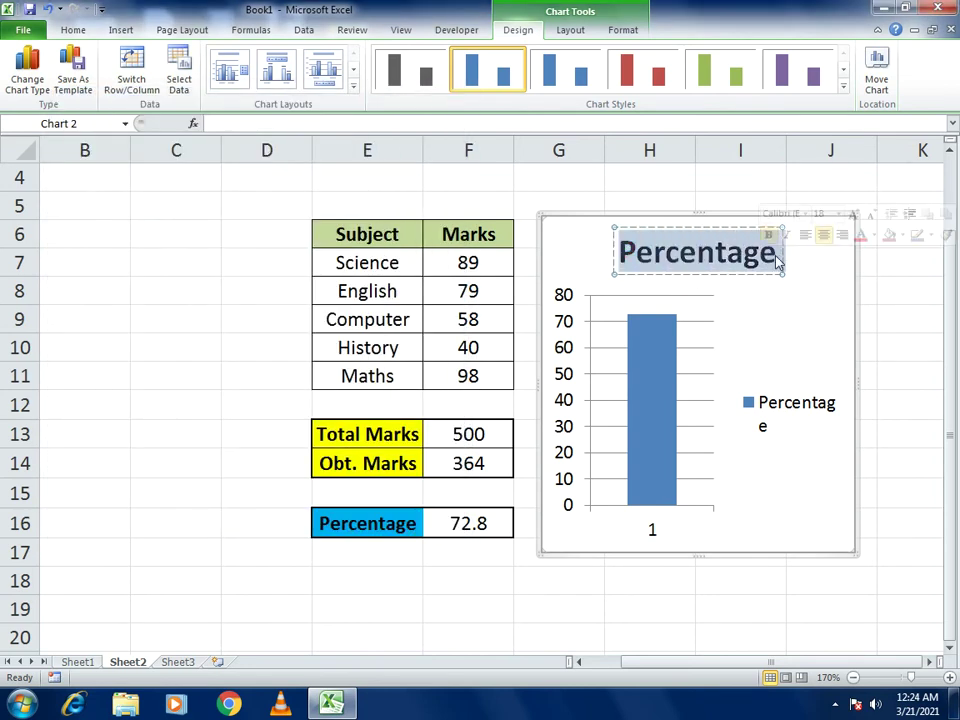
pyautogui.write('Studee')
pyautogui.press('BackSpace')
pyautogui.write('nt PEr')
pyautogui.press('BackSpace')
pyautogui.press('BackSpace')
pyautogui.write('erfomrnac')
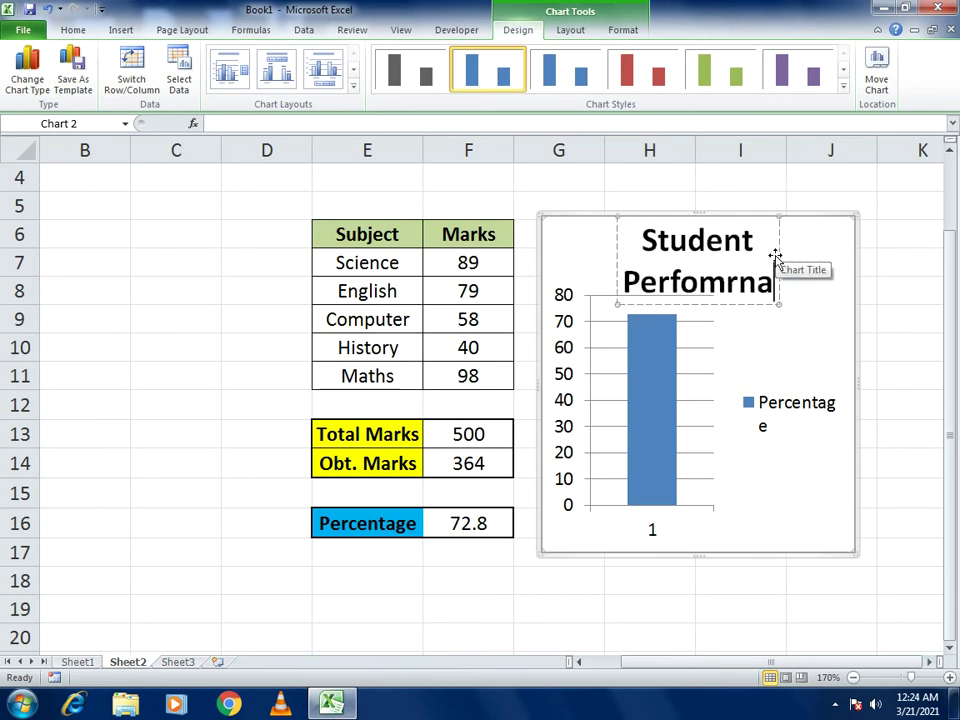
pyautogui.press('BackSpace')
pyautogui.press('BackSpace')
pyautogui.press('BackSpace')
pyautogui.press('BackSpace')
pyautogui.press('BackSpace')
pyautogui.write('rfomance')
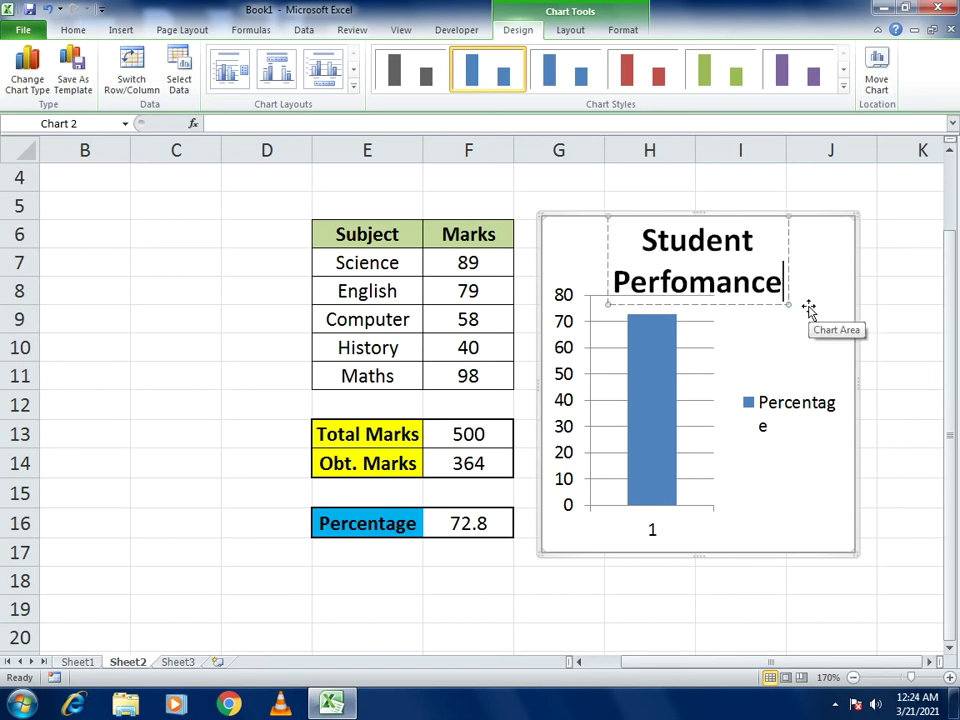
# Reduce the 'Student Perfomance' chart title font two sizes so it fits on one line
pyautogui.moveTo(786, 283); pyautogui.dragTo(612, 222)
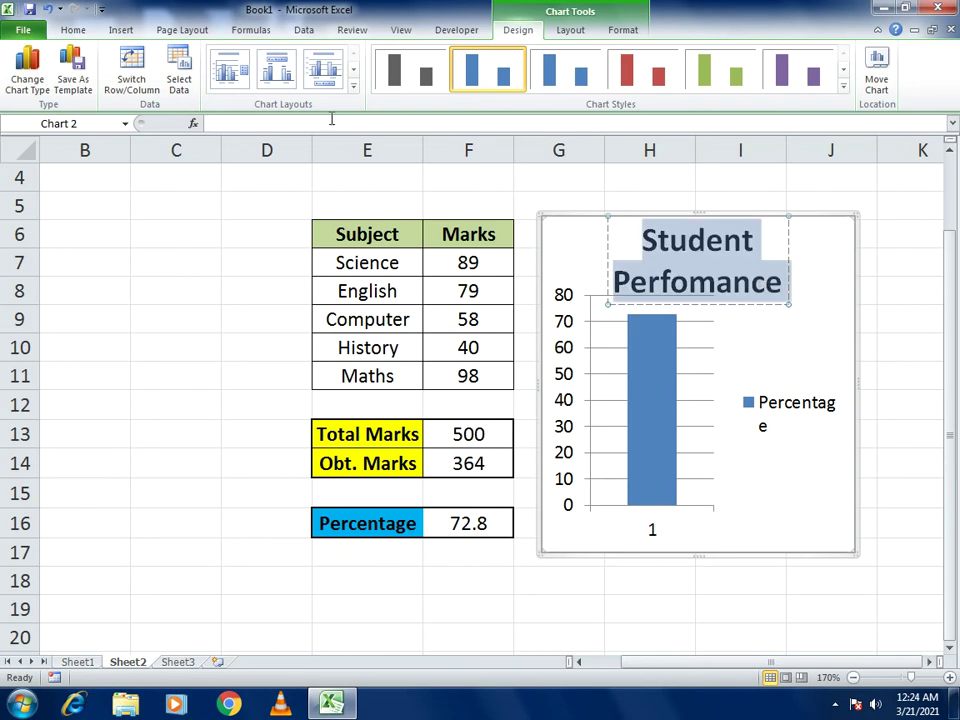
pyautogui.click(80, 31)
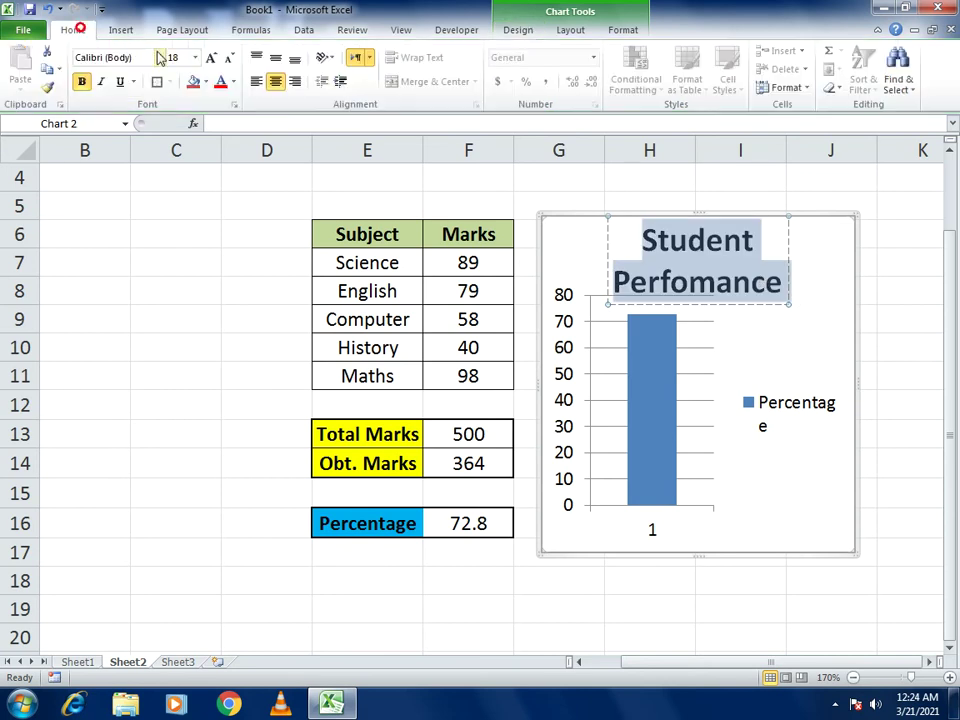
pyautogui.click(229, 60)
pyautogui.click(229, 60)
pyautogui.click(816, 324)
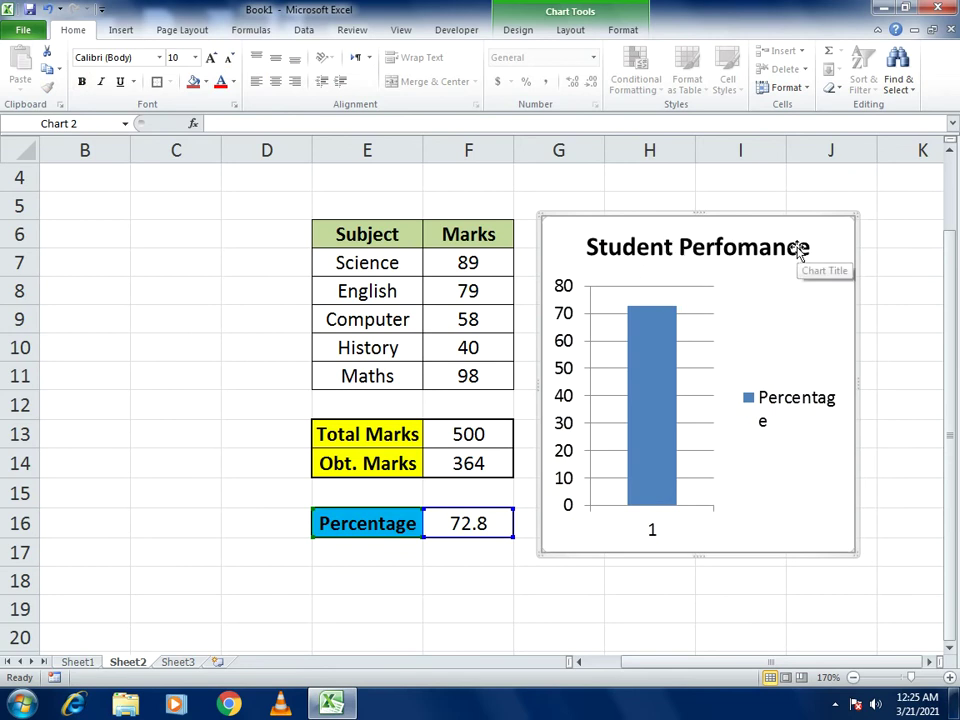
pyautogui.click(776, 394)
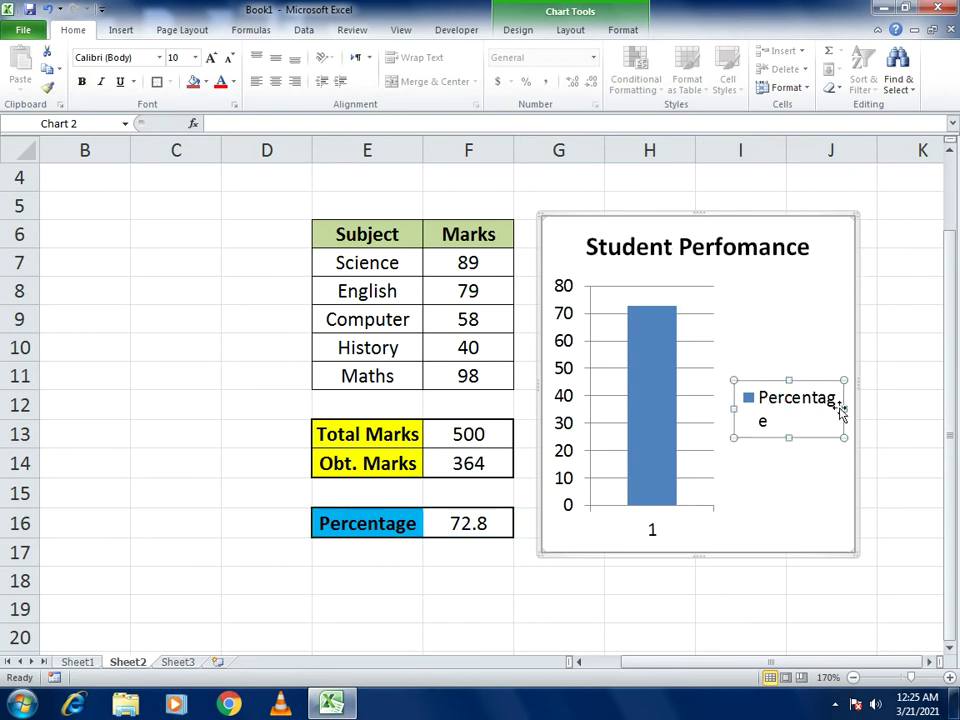
# Widen the legend so 'Percentage' fits on one line and move it up beside the column
pyautogui.click(806, 406)
pyautogui.doubleClick(806, 406)
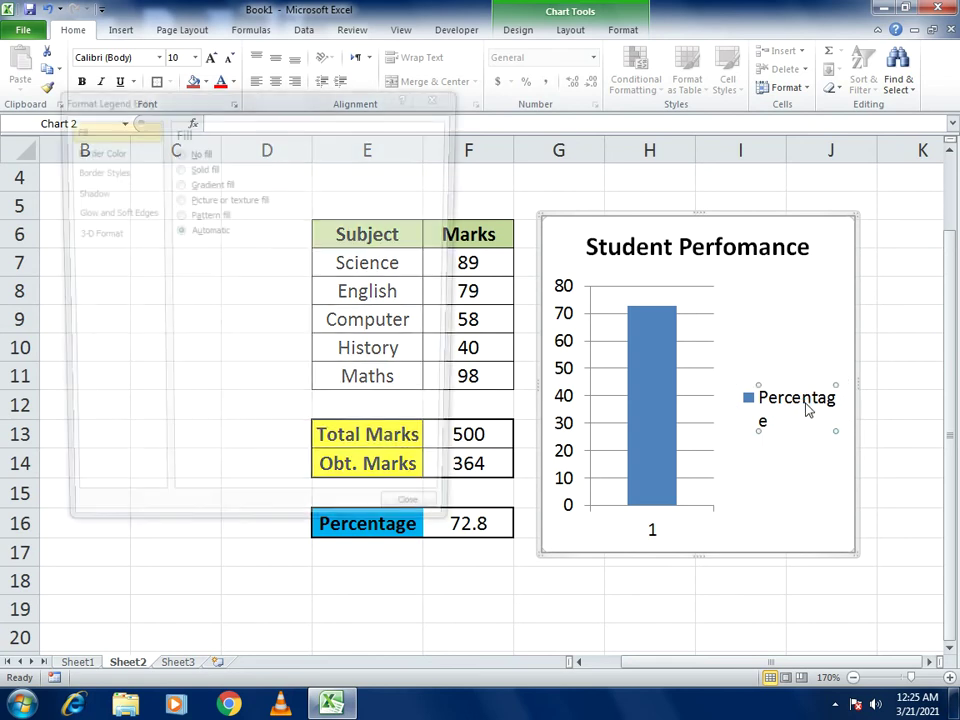
pyautogui.click(437, 95)
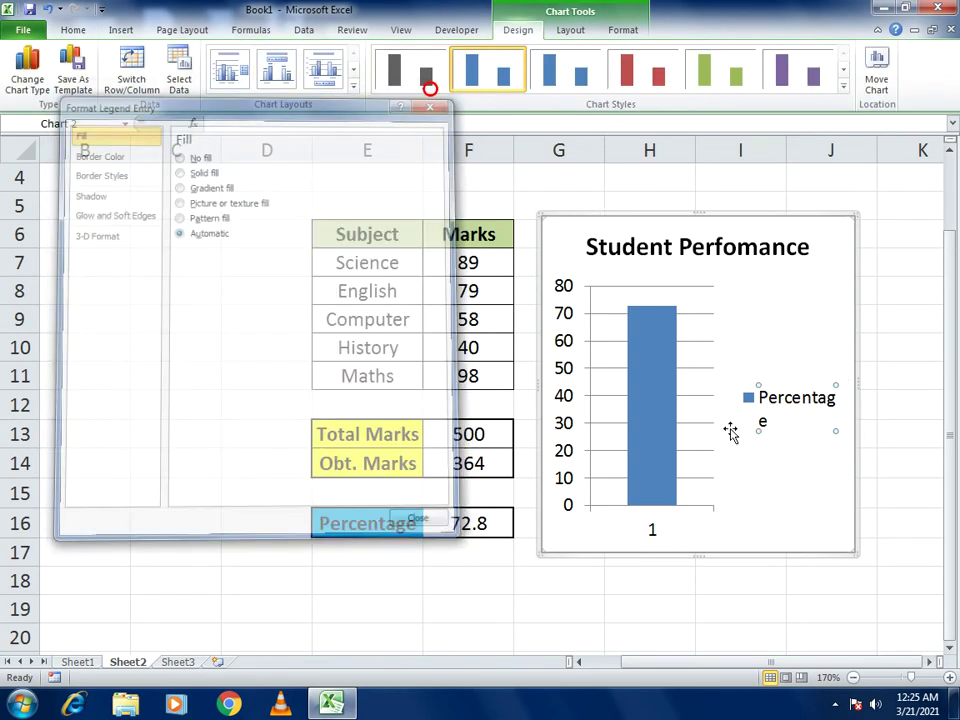
pyautogui.click(797, 399)
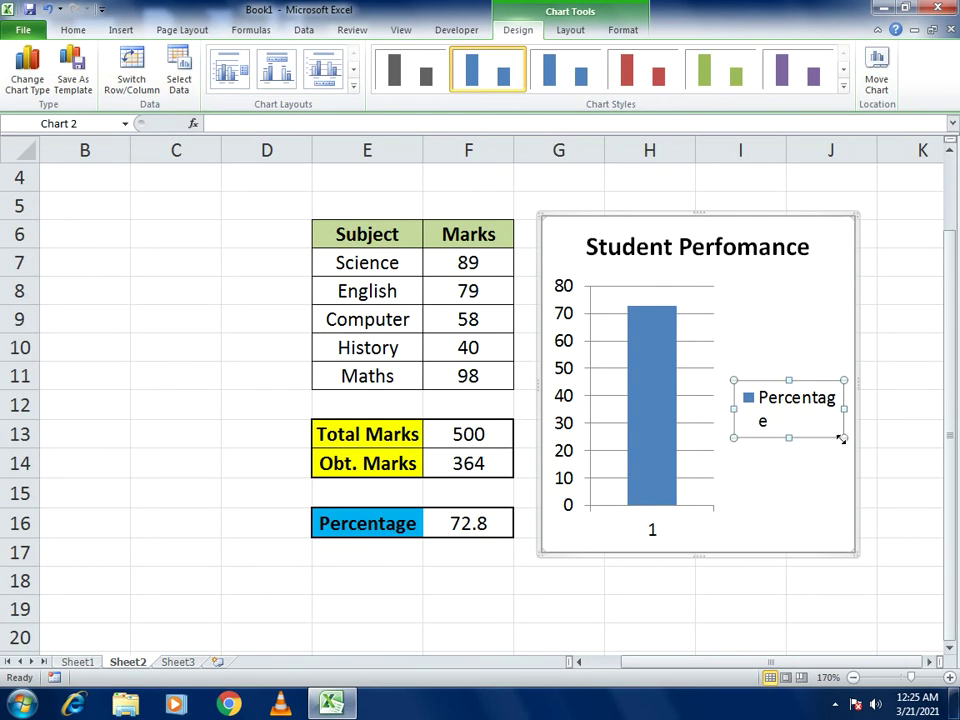
pyautogui.moveTo(846, 409); pyautogui.dragTo(866, 406)
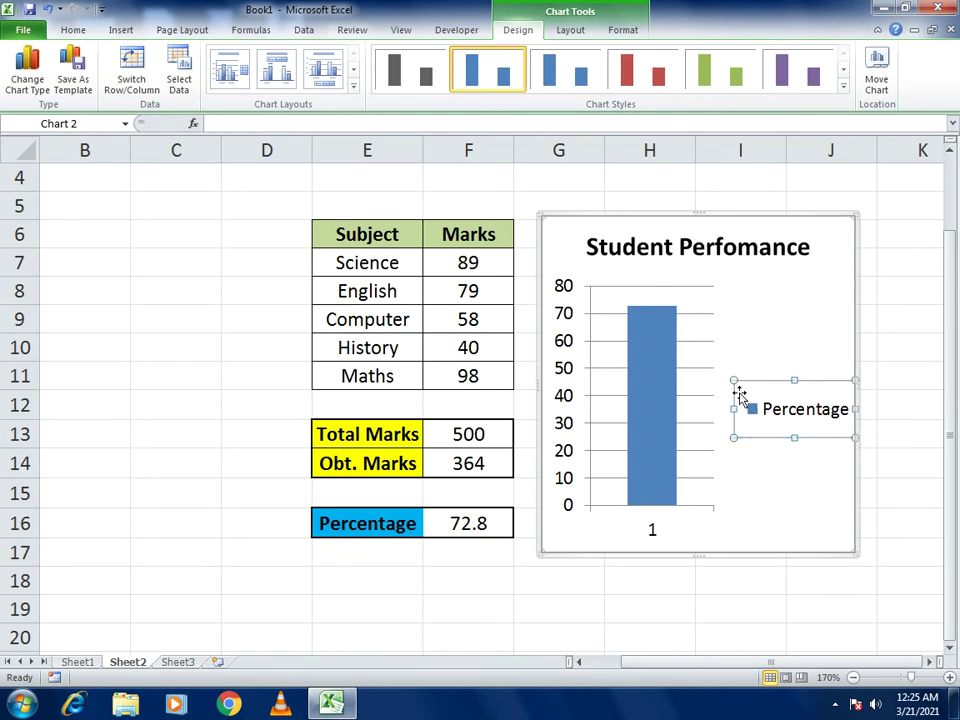
pyautogui.moveTo(733, 380)
pyautogui.mouseDown()
pyautogui.moveTo(767, 415)
pyautogui.moveTo(724, 405)
pyautogui.moveTo(751, 395)
pyautogui.moveTo(748, 371)
pyautogui.moveTo(763, 372)
pyautogui.moveTo(718, 391)
pyautogui.mouseUp()
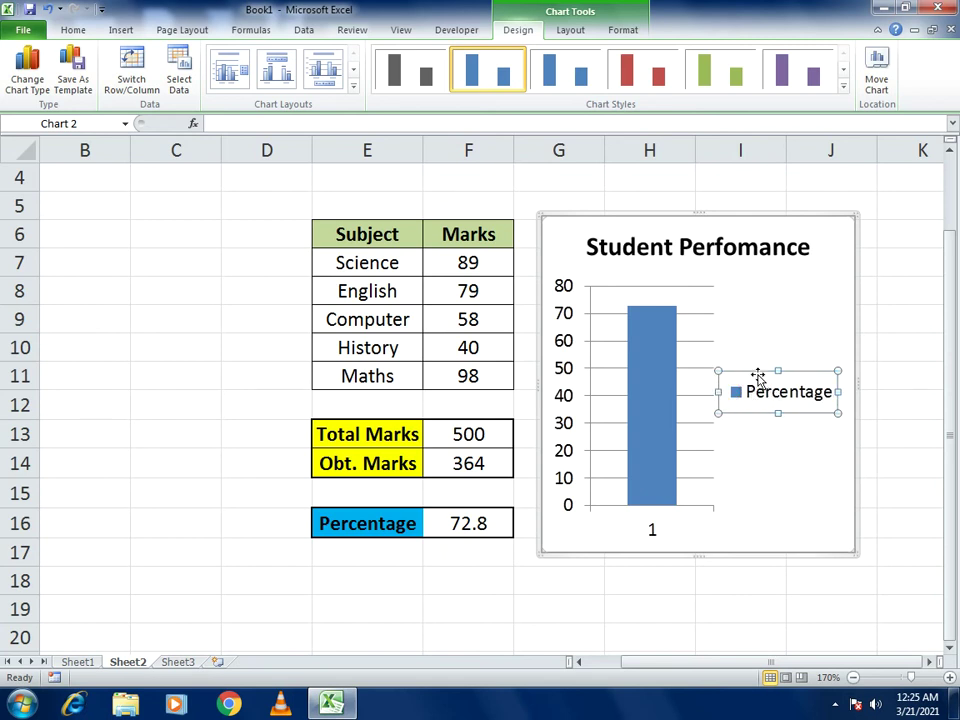
pyautogui.moveTo(772, 333); pyautogui.dragTo(776, 330)
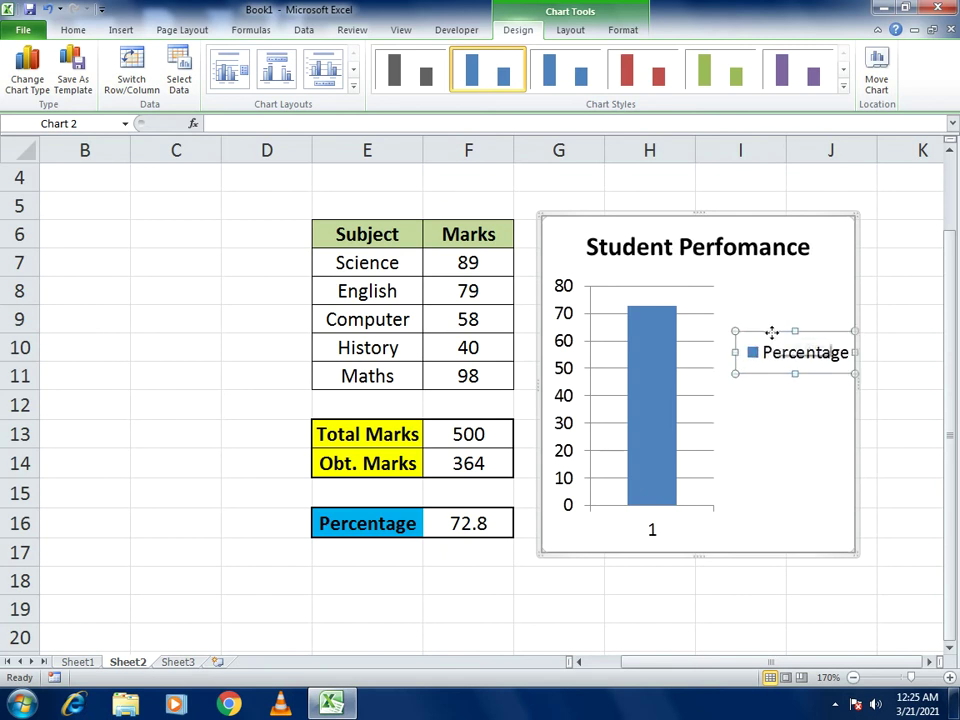
# Delete the horizontal axis label '1' from the chart
pyautogui.click(743, 537)
pyautogui.click(652, 530)
pyautogui.press('Delete')
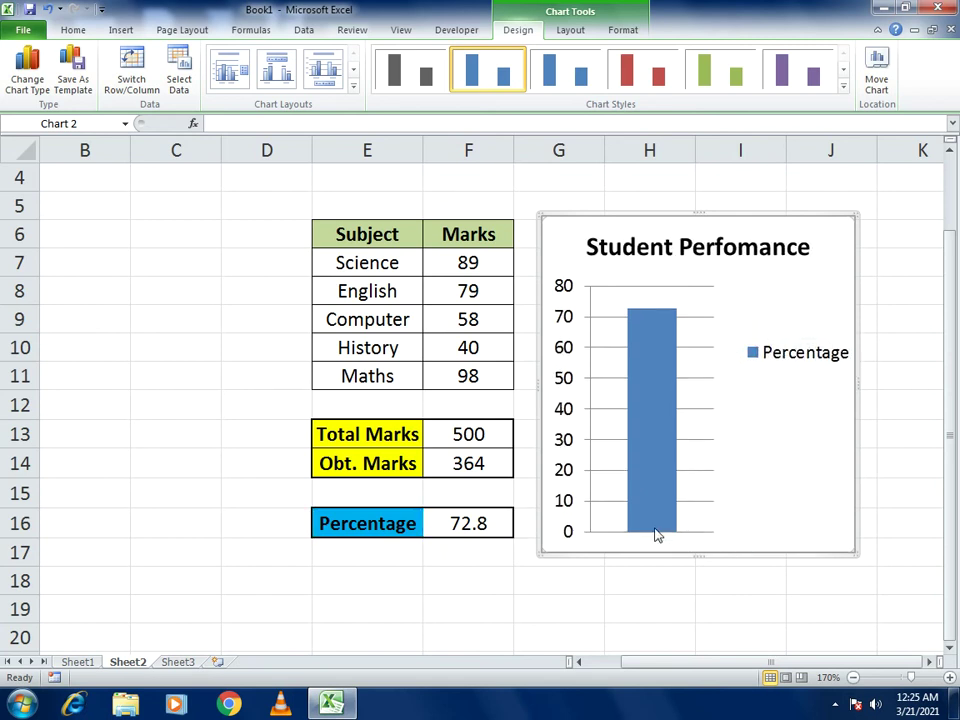
# Enter 89 as the English mark in F8 and 100 as the Computer mark in F9
pyautogui.click(558, 290)
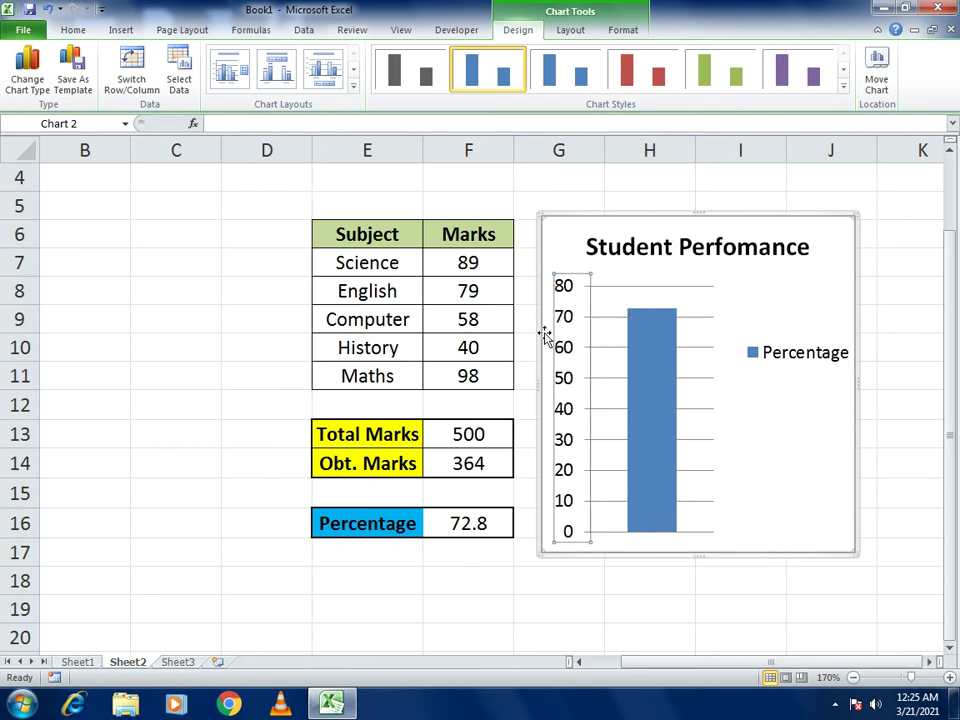
pyautogui.click(467, 287)
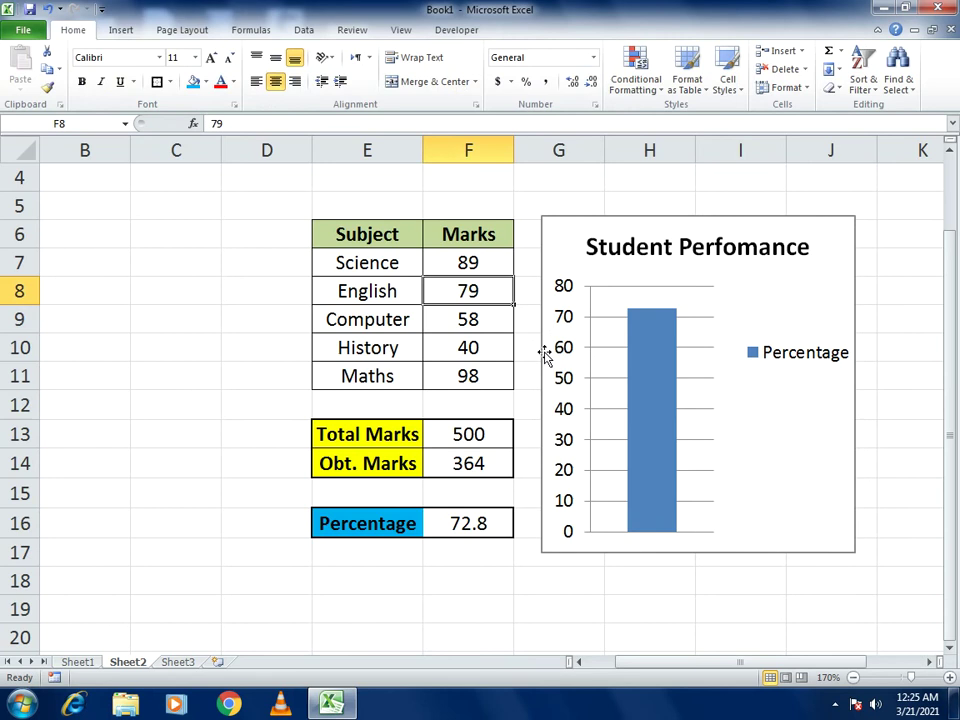
pyautogui.write('89')
pyautogui.press('Return')
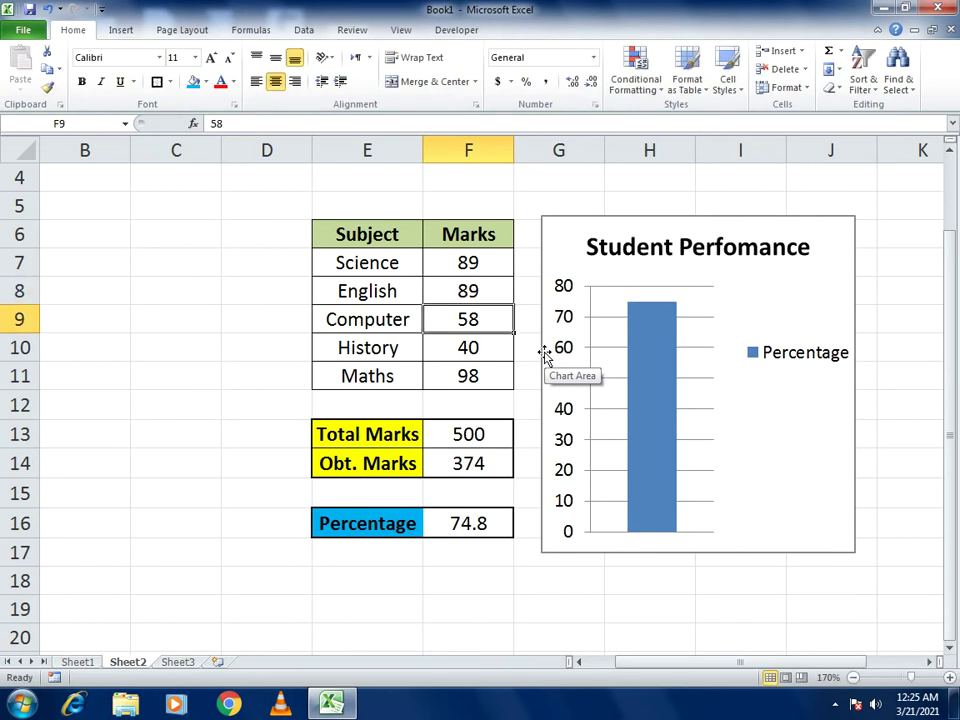
pyautogui.write('100')
pyautogui.press('Return')
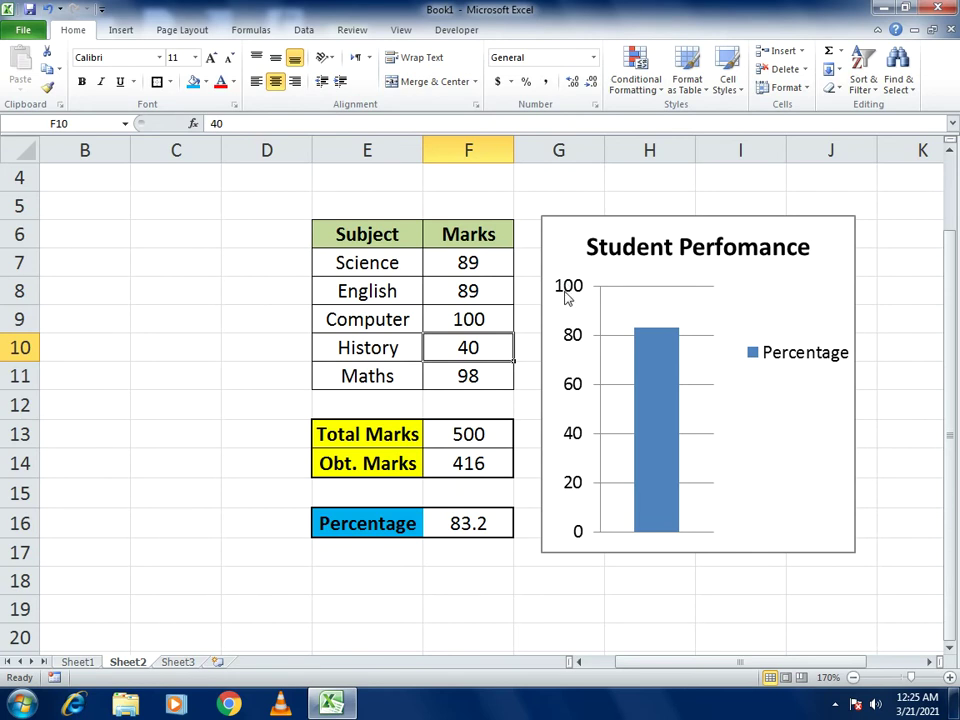
# Change the English mark in F8 to 50
pyautogui.click(476, 313)
pyautogui.click(470, 295)
pyautogui.write('50')
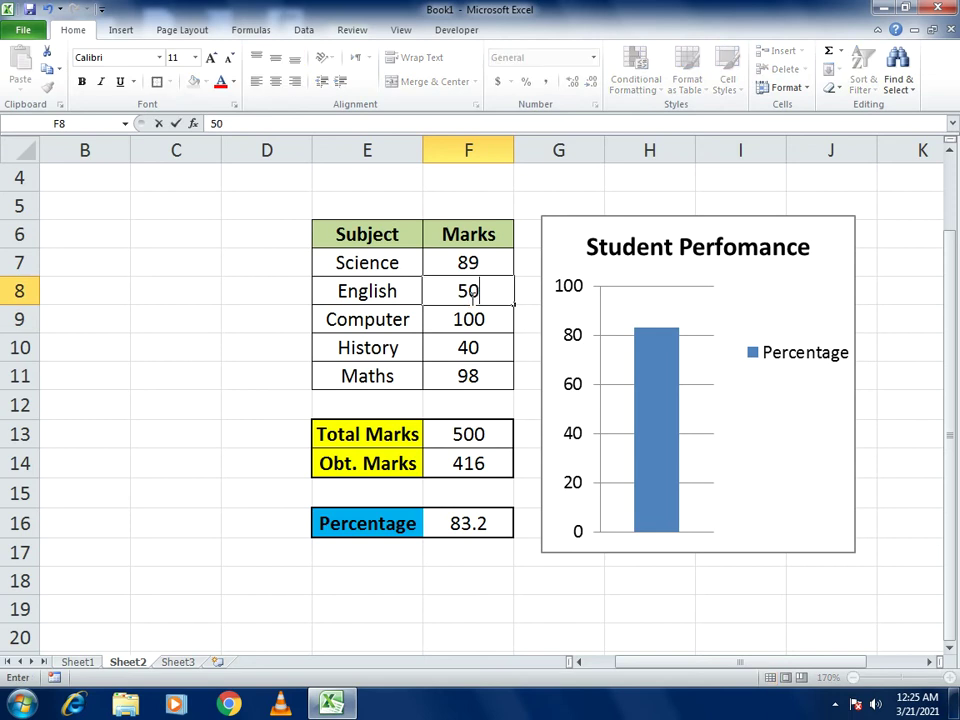
pyautogui.press('Return')
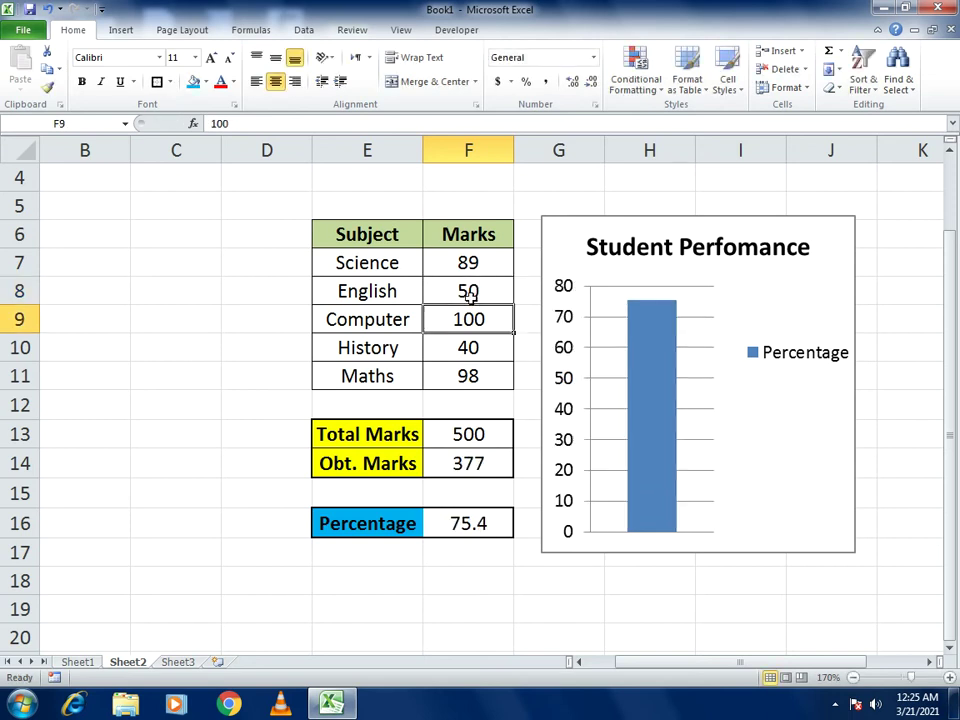
# Give the vertical value axis a fixed minimum of 0 and fixed maximum of 100
pyautogui.click(560, 301)
pyautogui.click(562, 298)
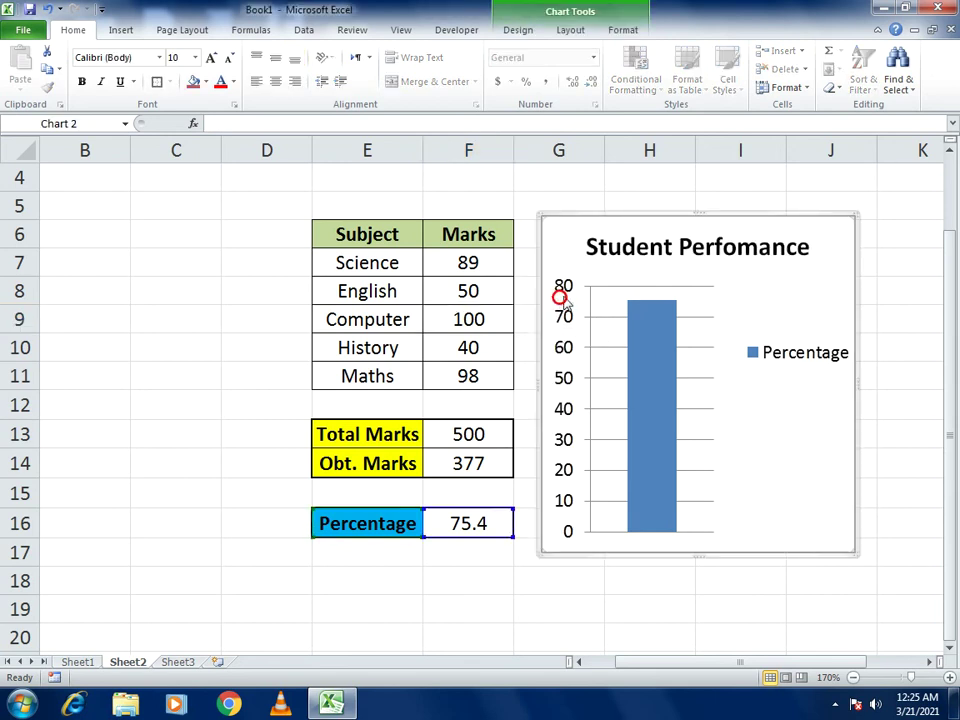
pyautogui.rightClick(565, 301)
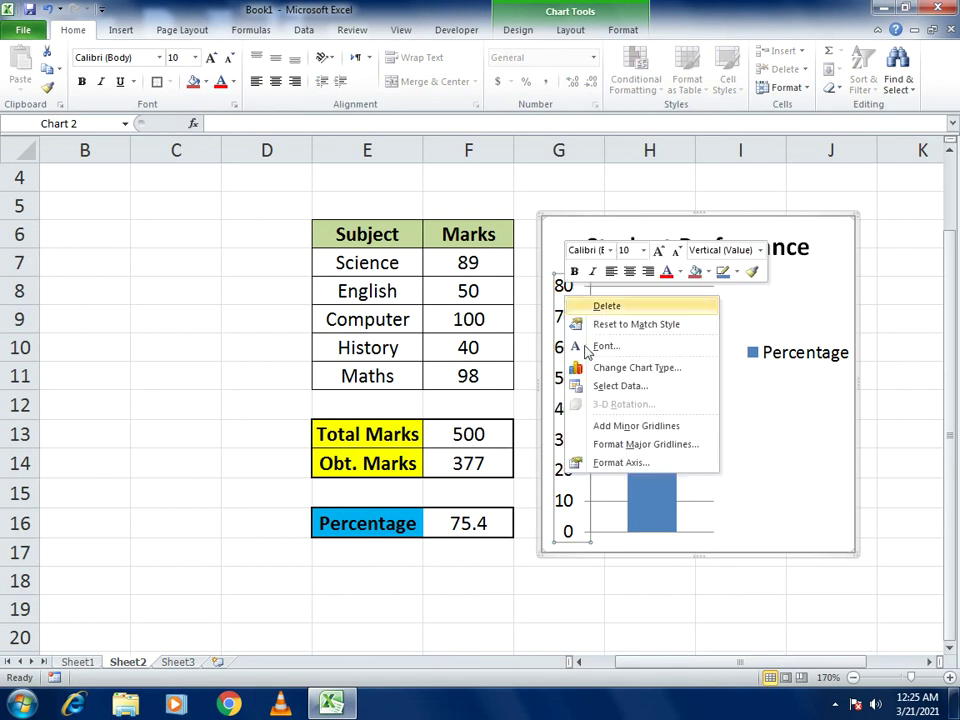
pyautogui.click(618, 464)
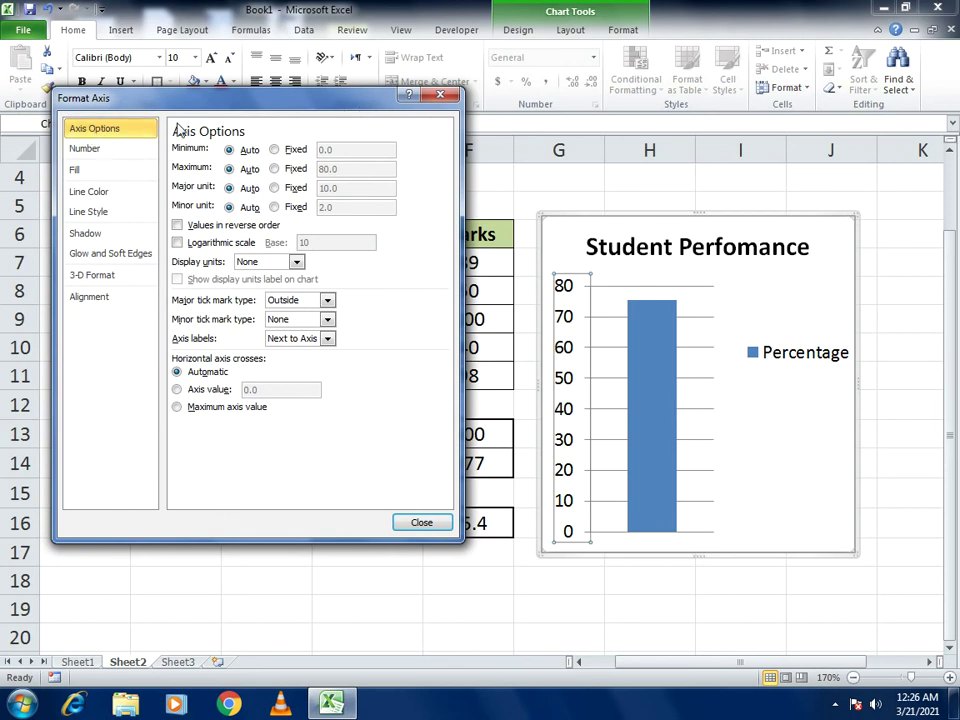
pyautogui.click(276, 150)
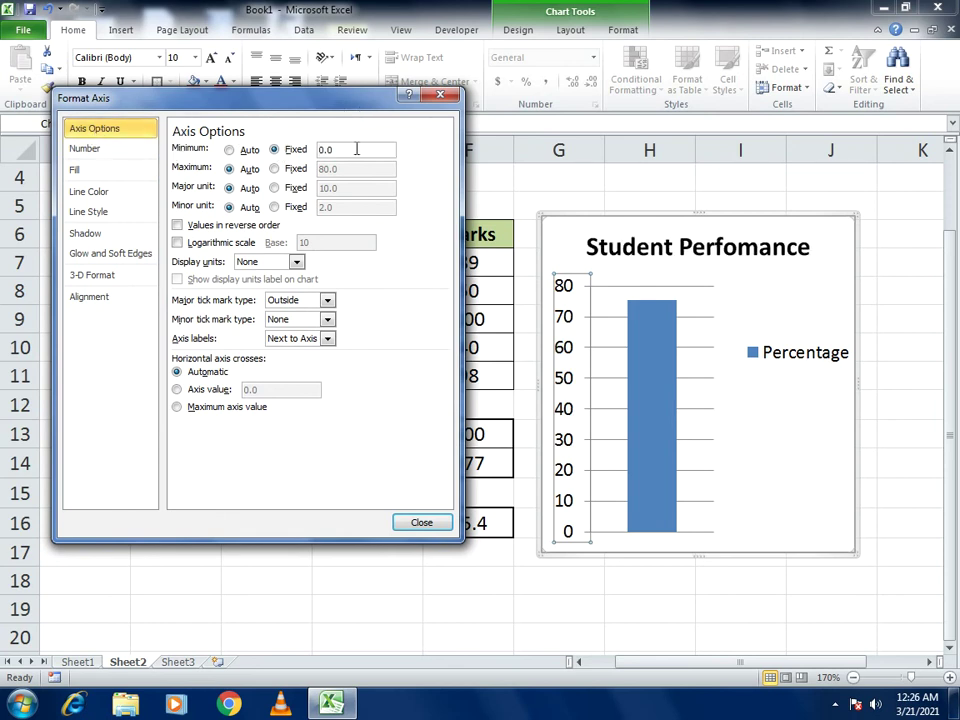
pyautogui.click(274, 169)
pyautogui.moveTo(318, 169); pyautogui.dragTo(366, 169)
pyautogui.write('1')
pyautogui.click(403, 310)
pyautogui.click(420, 522)
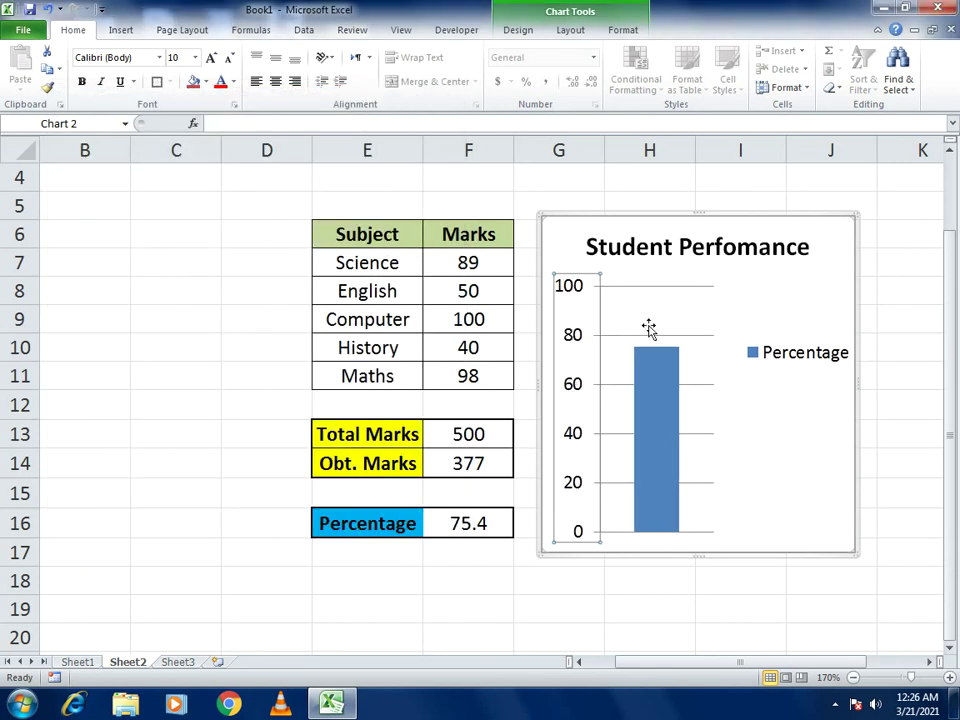
pyautogui.click(692, 336)
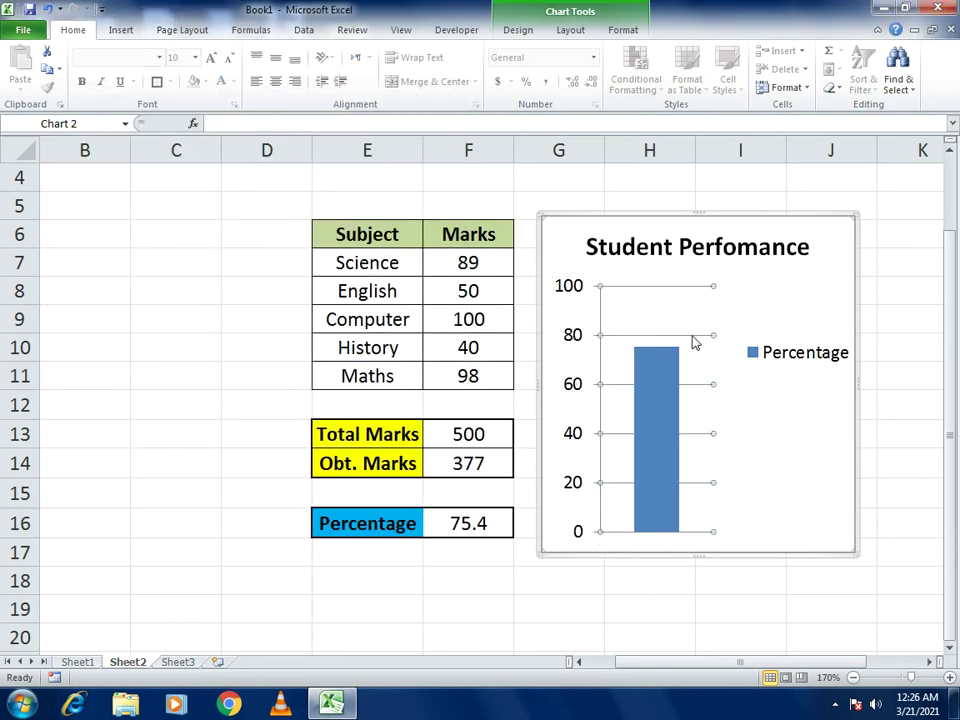
# Delete the horizontal gridlines and stretch the plot area rightward toward the legend
pyautogui.press('Delete')
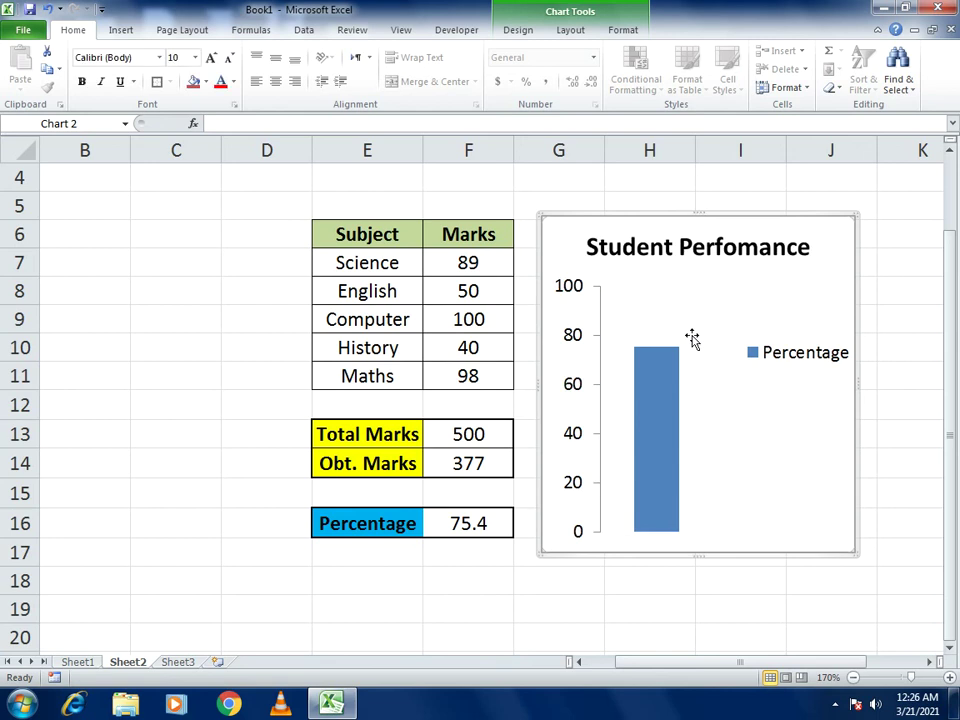
pyautogui.click(748, 407)
pyautogui.click(755, 358)
pyautogui.click(673, 377)
pyautogui.click(696, 392)
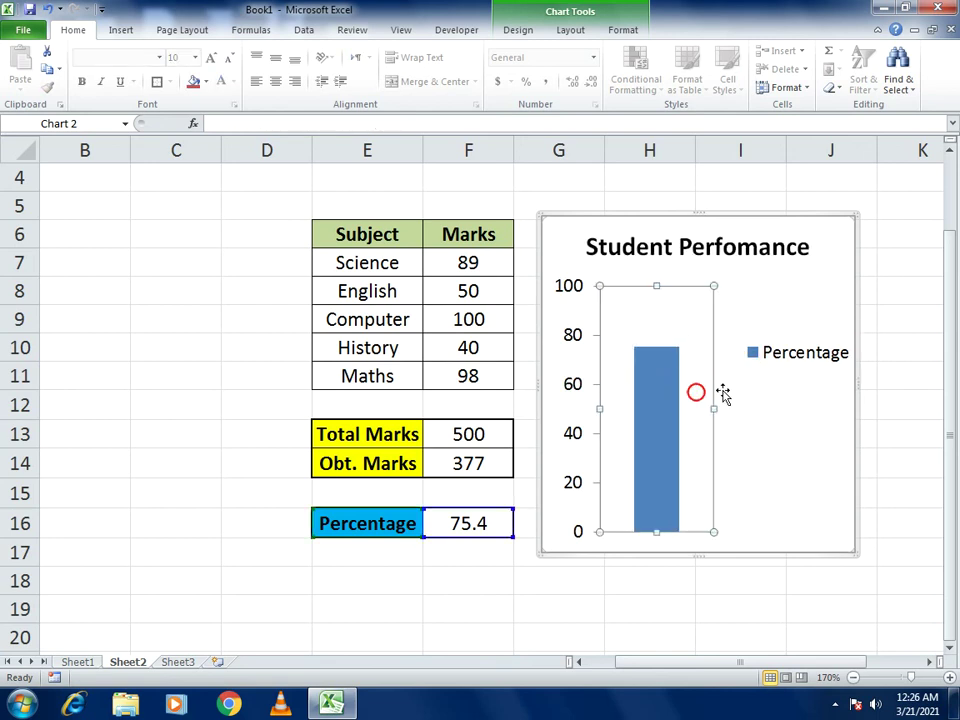
pyautogui.moveTo(715, 407); pyautogui.dragTo(799, 410)
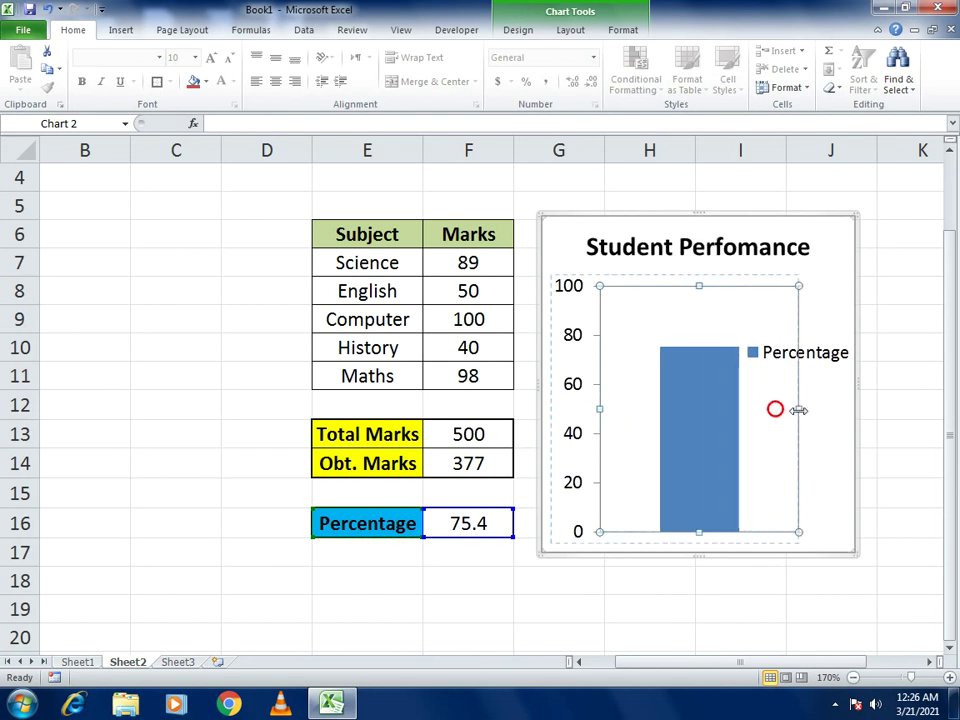
pyautogui.click(446, 328)
pyautogui.click(597, 338)
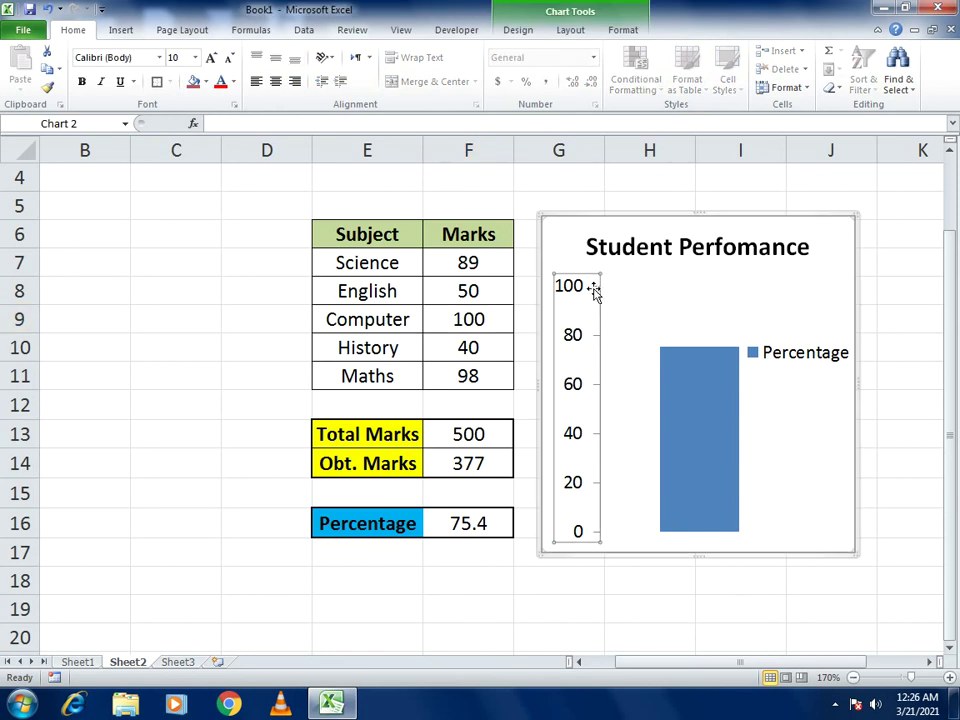
# Set the vertical axis major tick mark type to Inside in Format Axis
pyautogui.rightClick(596, 294)
pyautogui.click(570, 332)
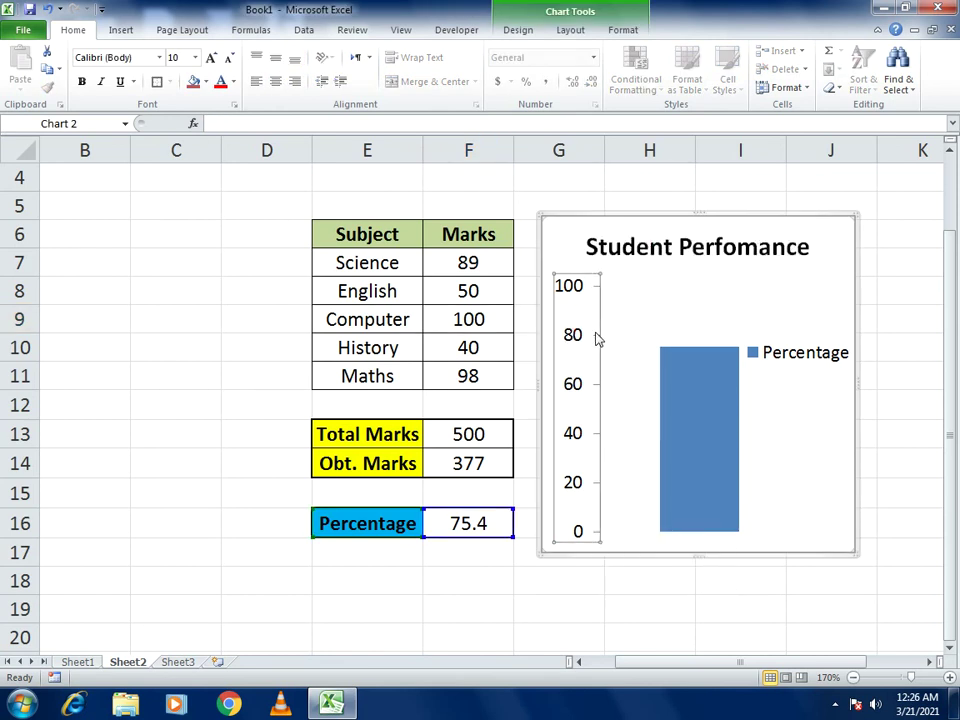
pyautogui.rightClick(596, 332)
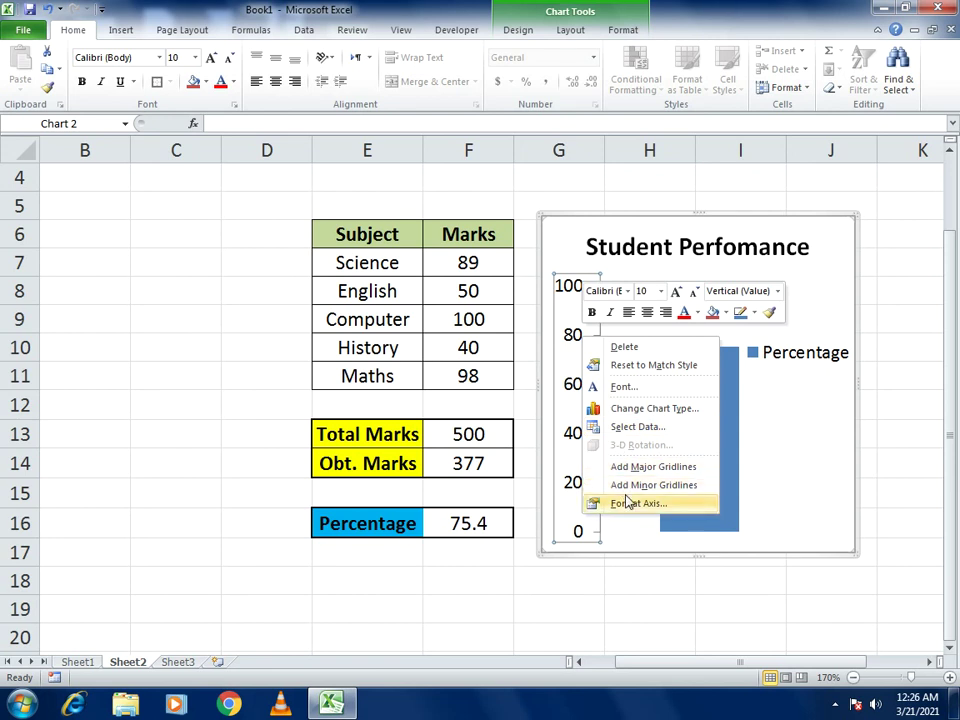
pyautogui.click(626, 500)
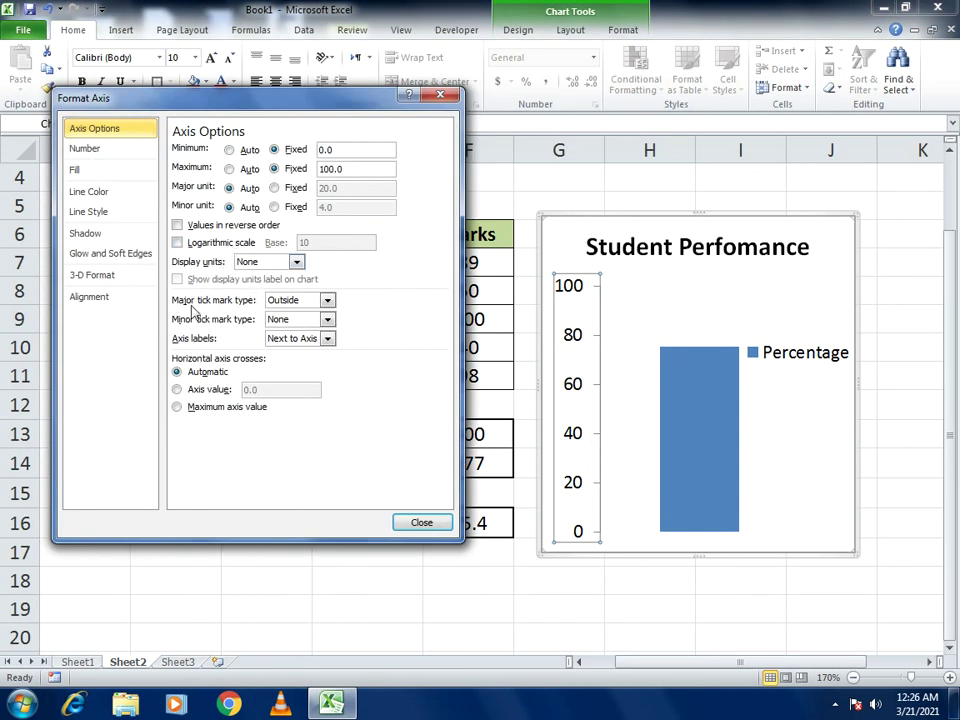
pyautogui.click(325, 304)
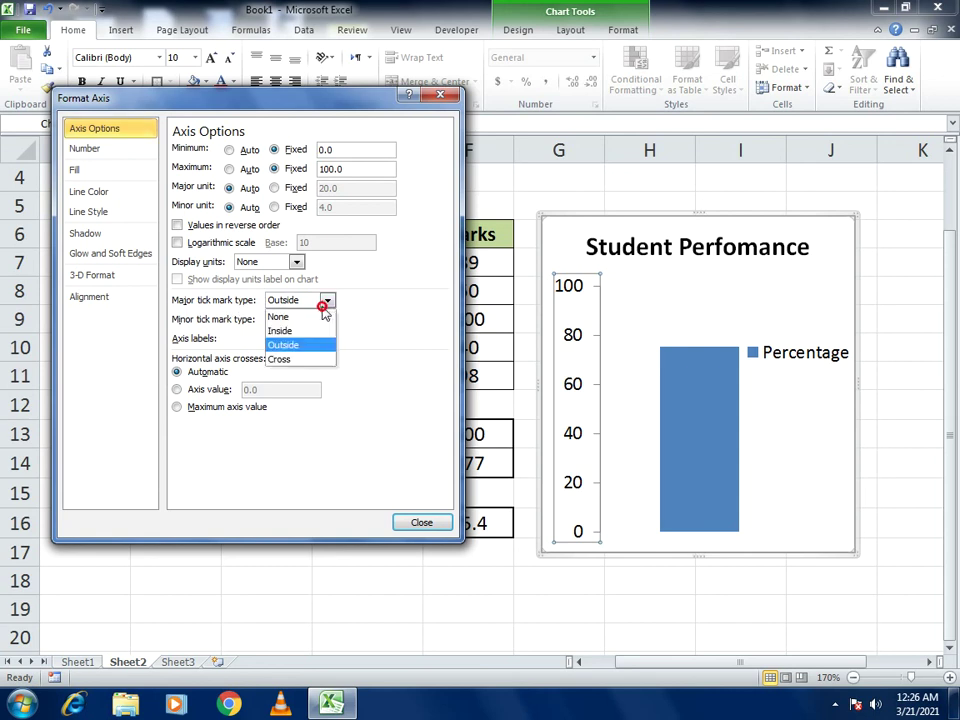
pyautogui.click(301, 331)
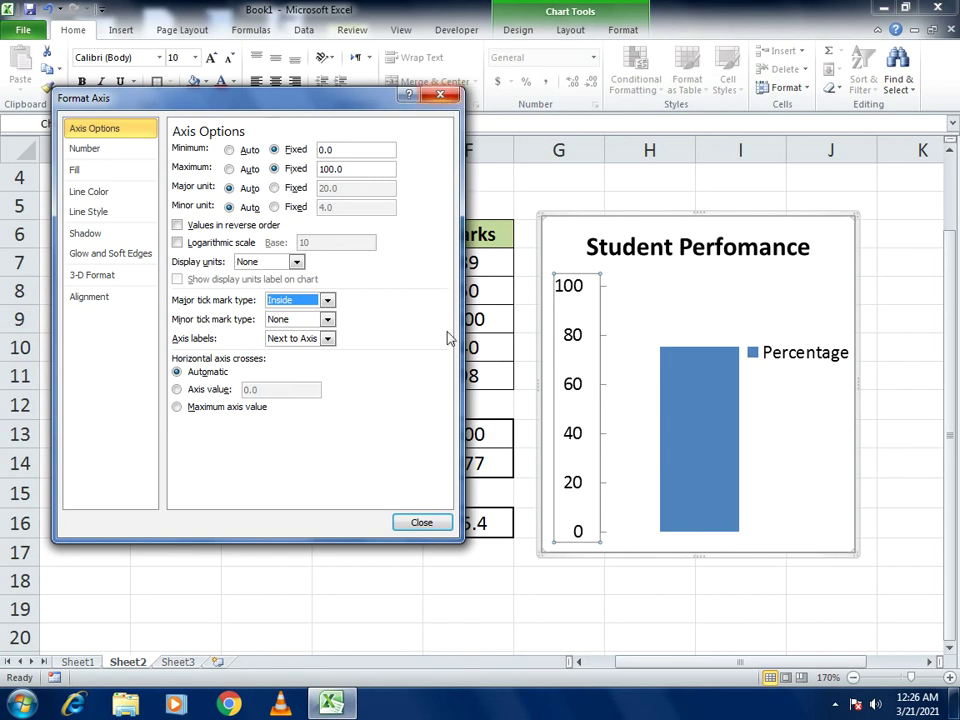
pyautogui.click(421, 522)
# Enter marks of 60 for English (F8), 100 for Science (F7) and 100 for History (F10)
pyautogui.click(564, 598)
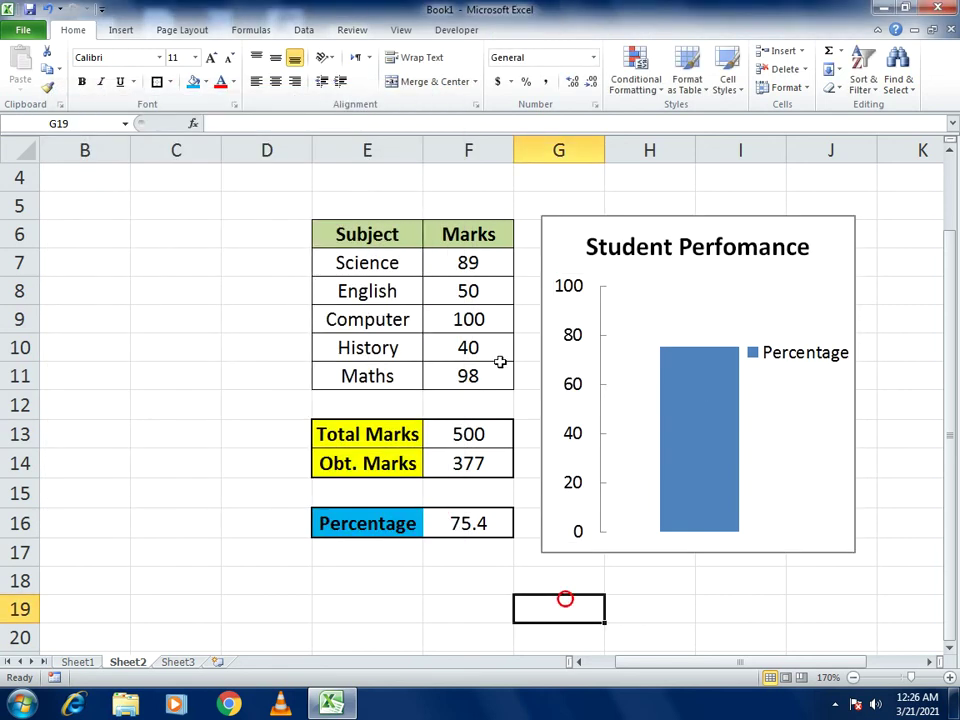
pyautogui.click(476, 292)
pyautogui.write('60')
pyautogui.press('Return')
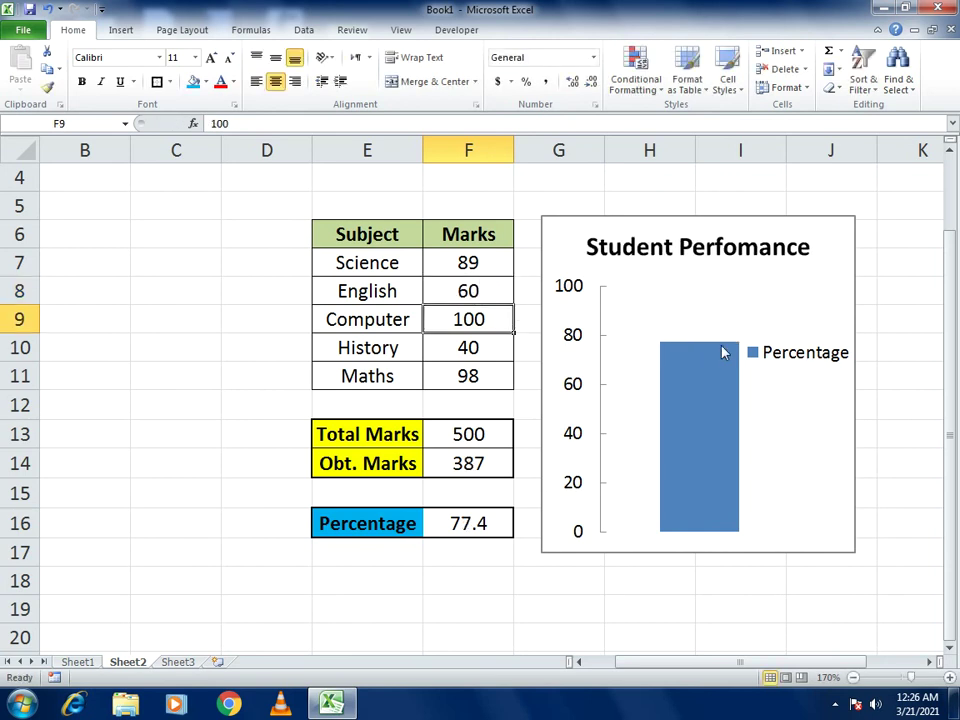
pyautogui.click(468, 263)
pyautogui.write('100')
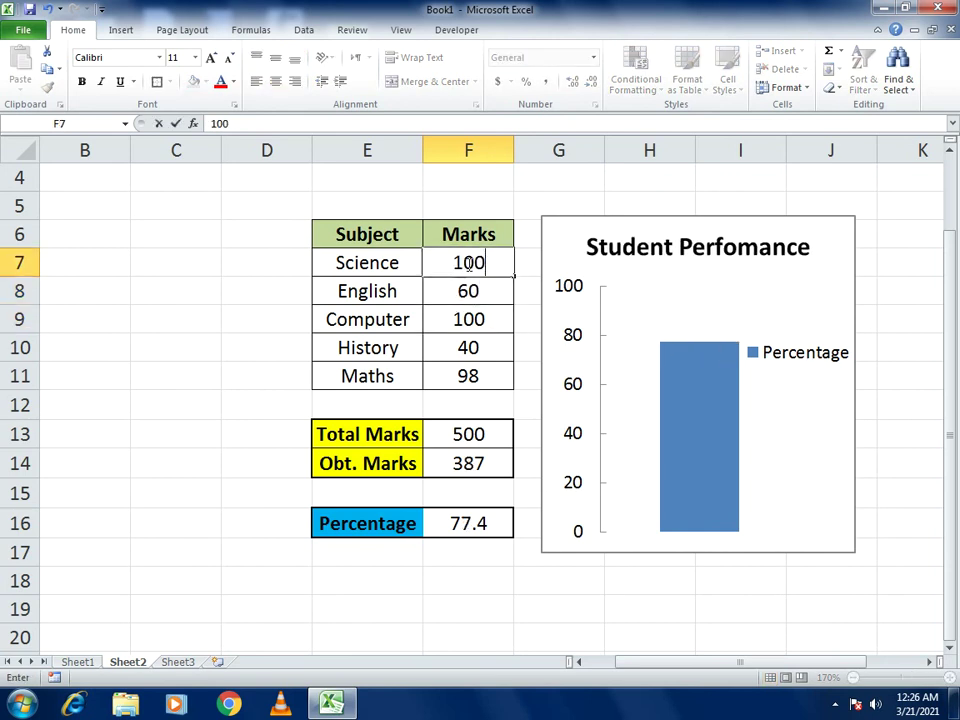
pyautogui.press('Return')
pyautogui.click(475, 344)
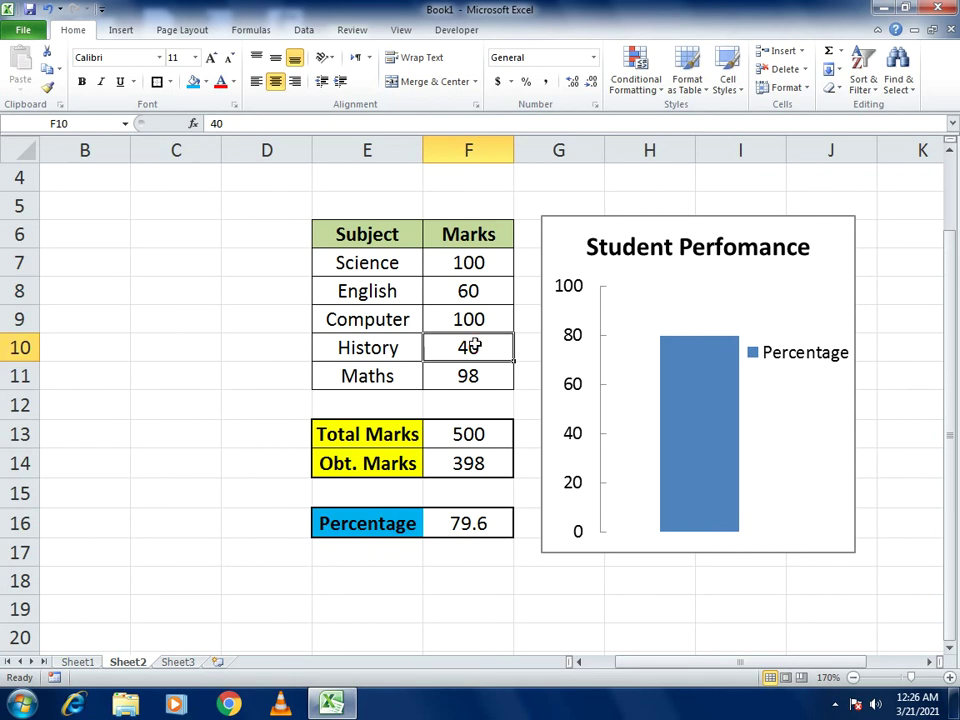
pyautogui.write('100')
pyautogui.press('Return')
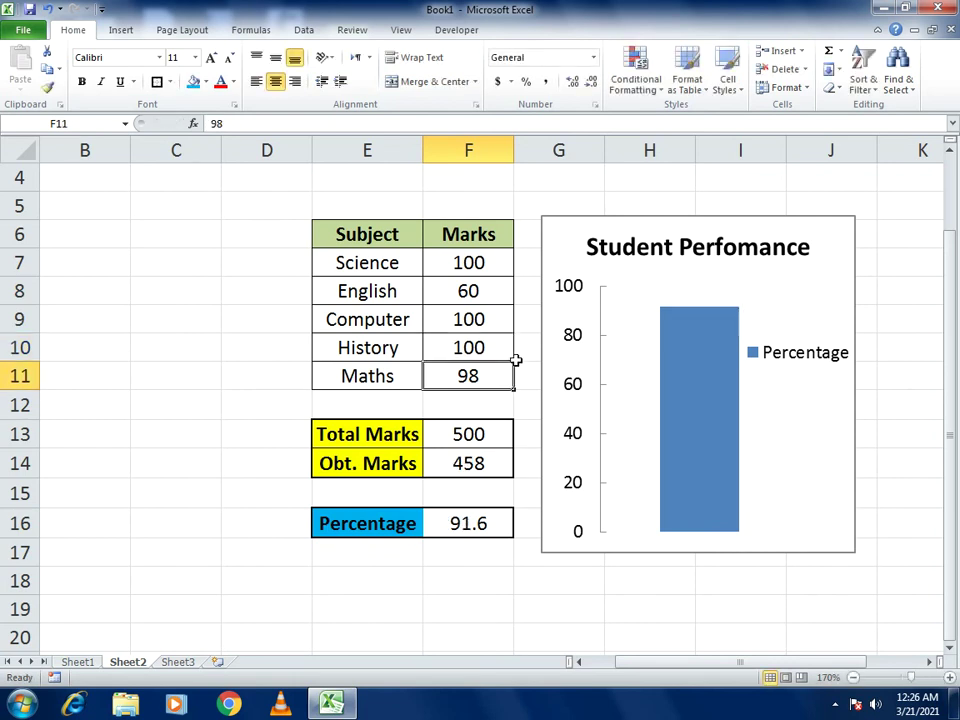